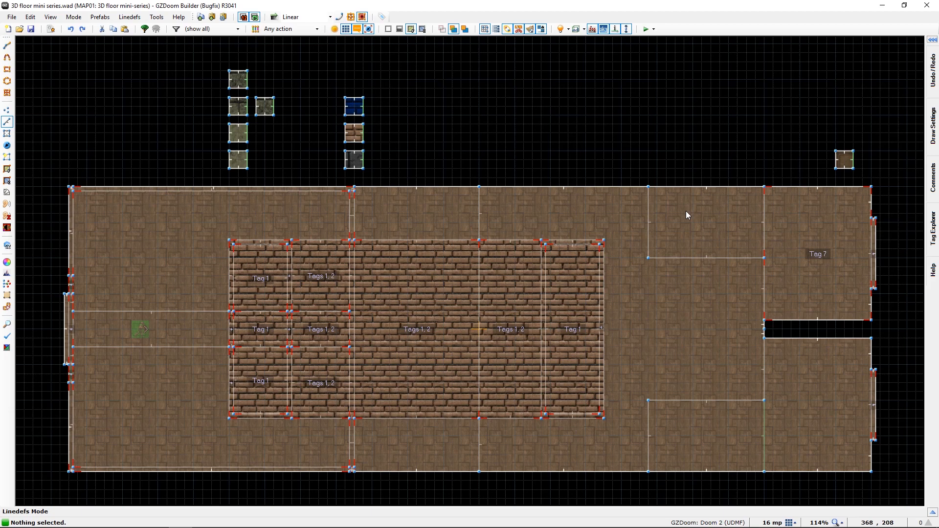
- Inspect the existing slope, raised platforms and 3D floor passage in the 3D view
{"action": "key", "text": "w"}
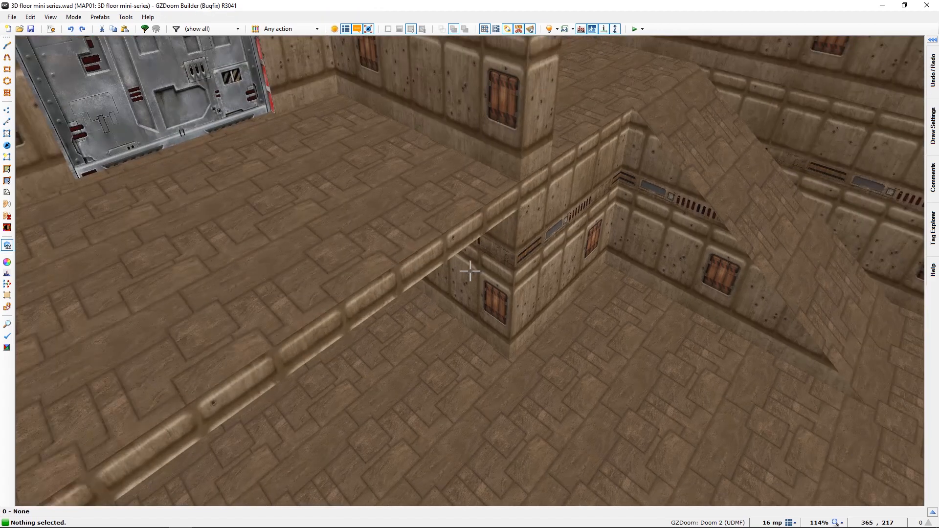
{"action": "key", "text": "e"}
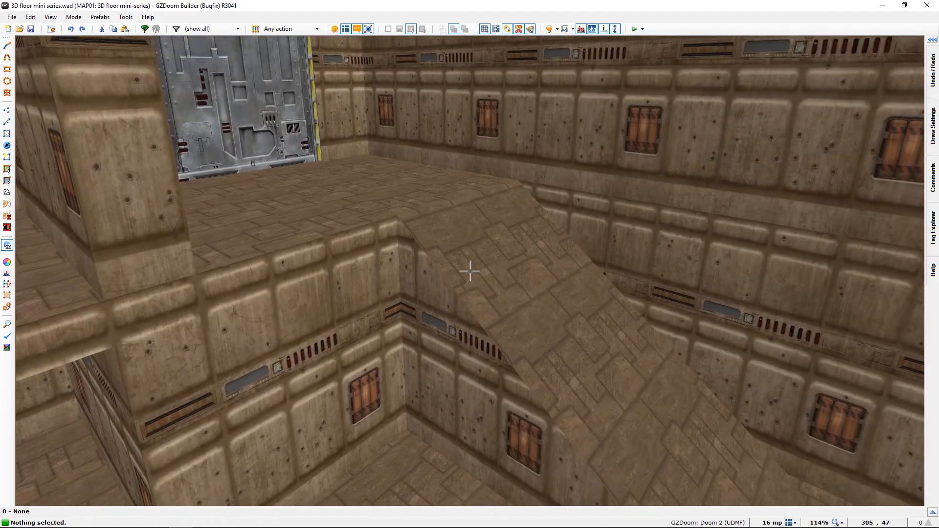
{"action": "key", "text": "e"}
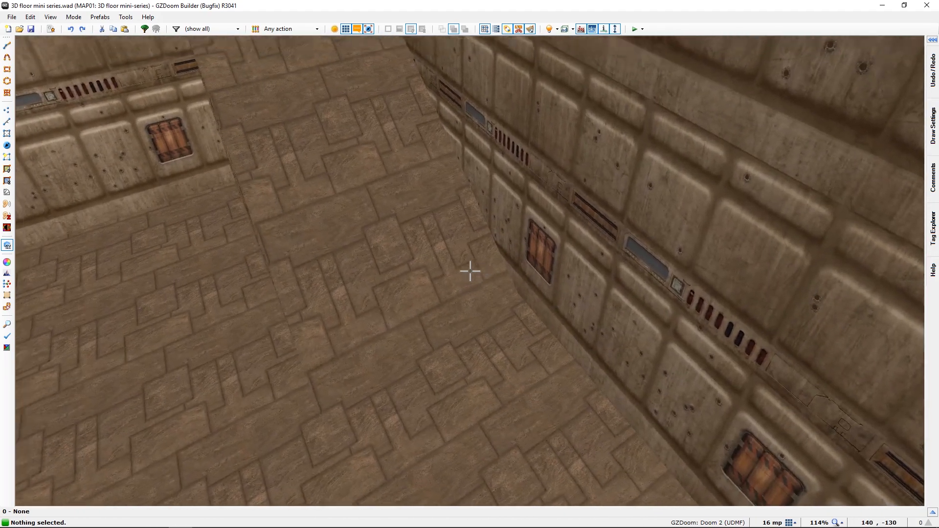
{"action": "key", "text": "d"}
{"action": "key", "text": "e"}
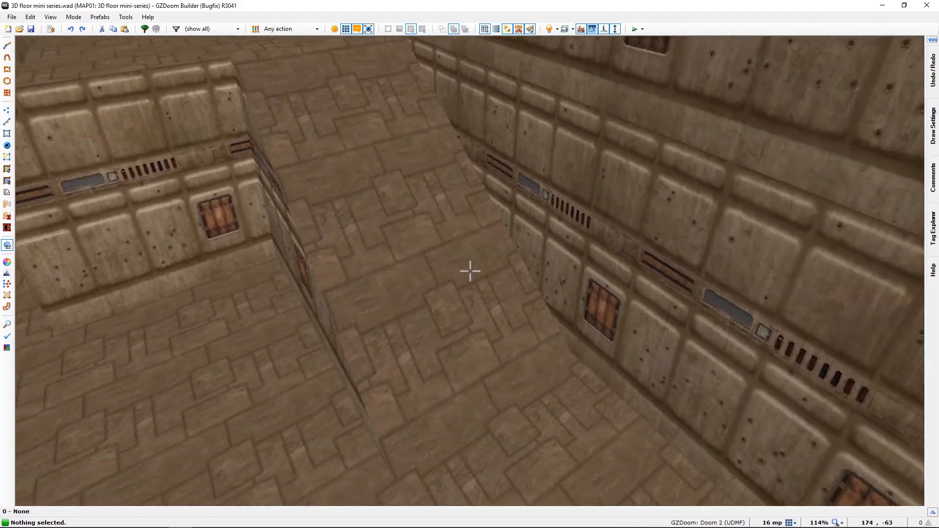
{"action": "key", "text": "e"}
{"action": "key", "text": "s"}
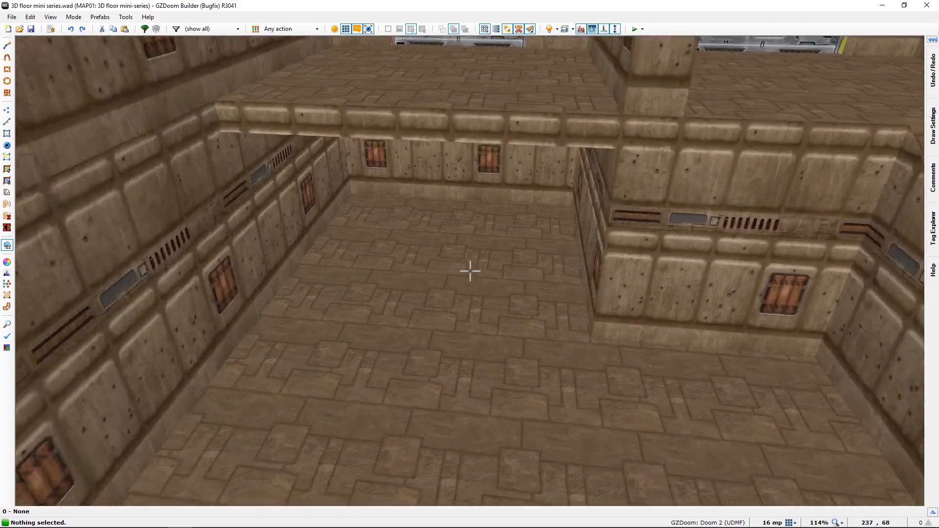
{"action": "key", "text": "e"}
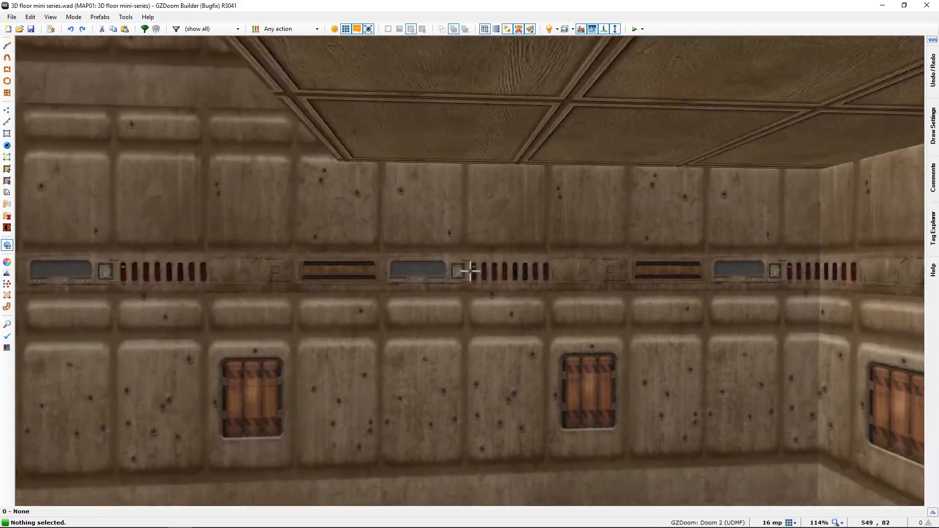
{"action": "key", "text": "d"}
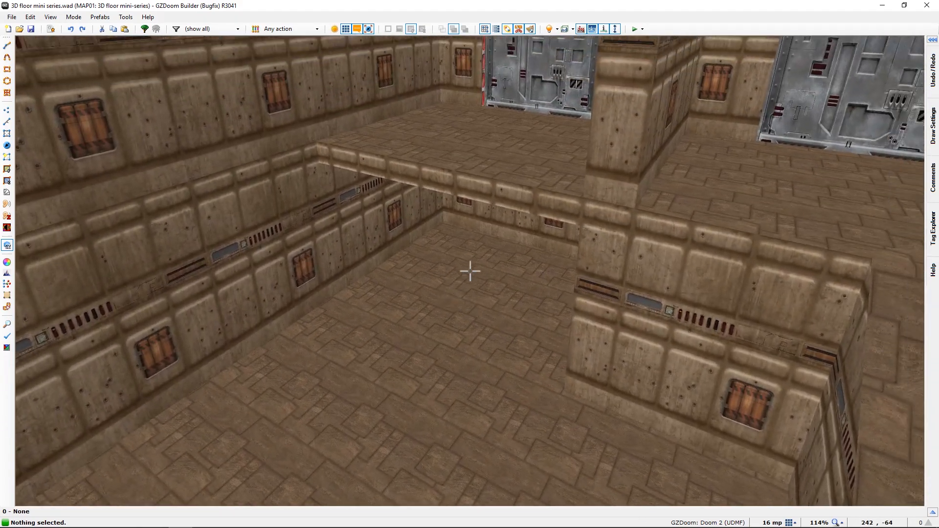
{"action": "key", "text": "e"}
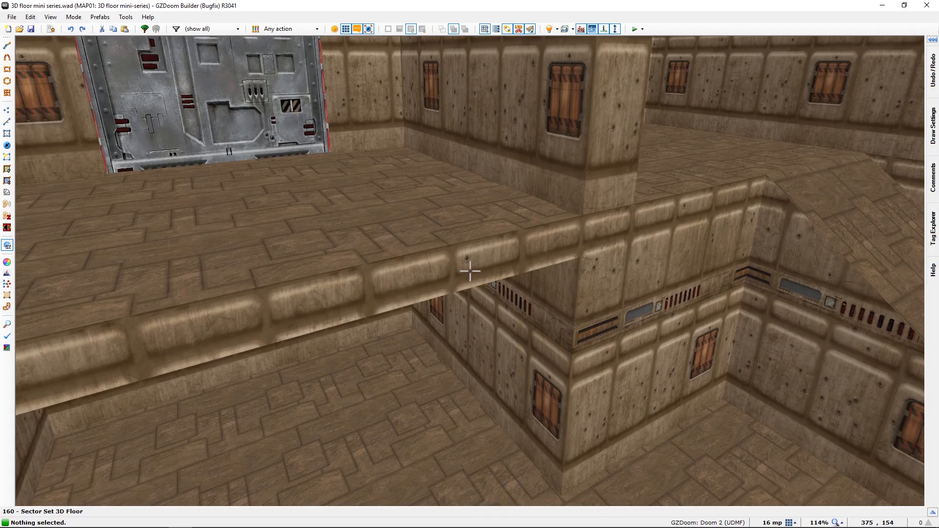
{"action": "key", "text": "f"}
{"action": "key", "text": "s"}
{"action": "key", "text": "e"}
{"action": "key", "text": "d"}
{"action": "key", "text": "d"}
{"action": "key", "text": "w"}
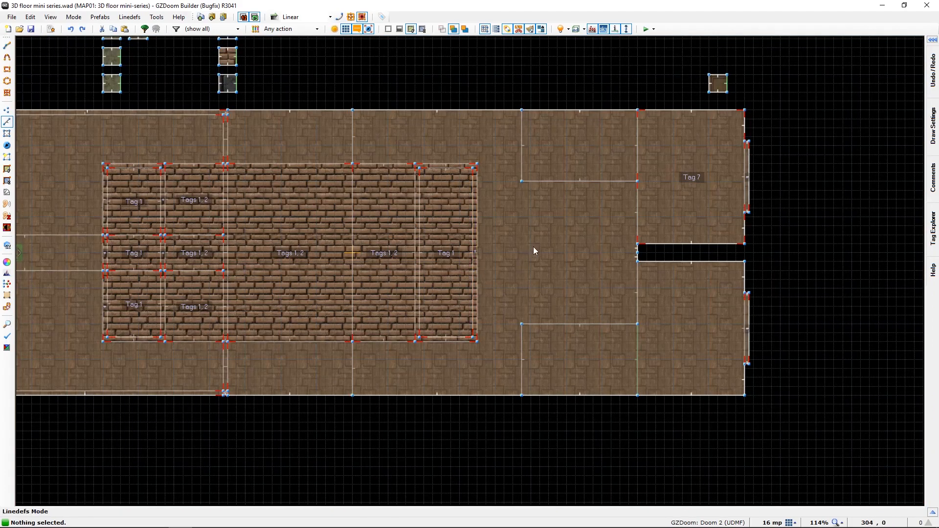
- Check which tags the map already uses in the tag statistics
{"action": "middle_click_drag", "start_coordinate": [582, 210], "coordinate": [538, 254]}
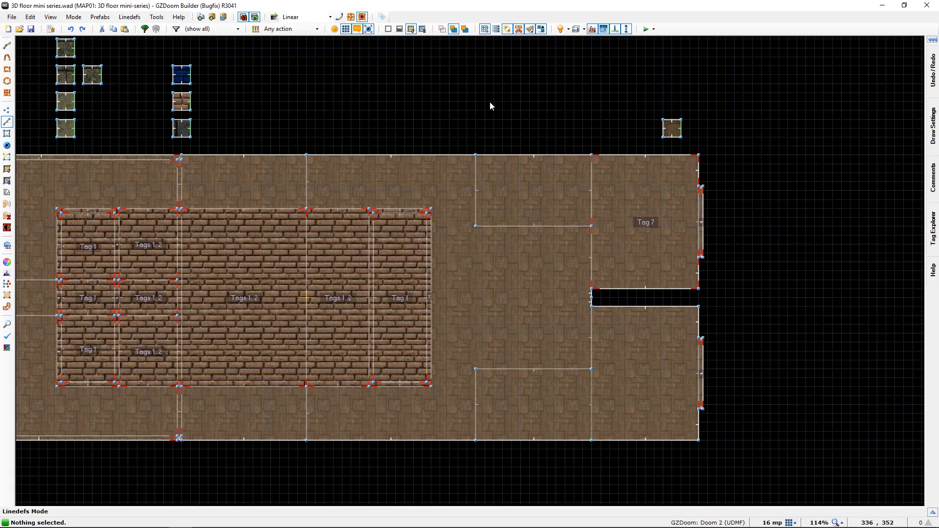
{"action": "scroll", "coordinate": [490, 102], "scroll_direction": "up", "scroll_amount": 1}
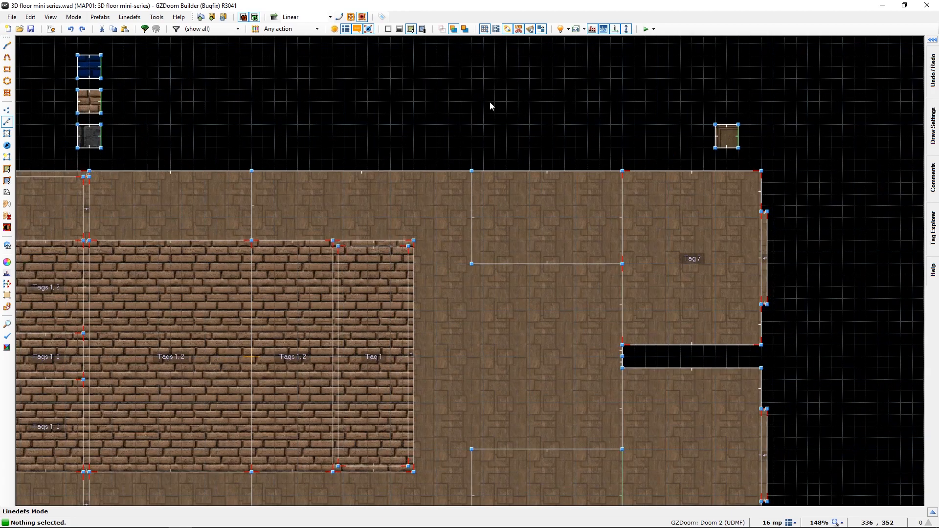
{"action": "scroll", "coordinate": [490, 106], "scroll_direction": "up", "scroll_amount": 1}
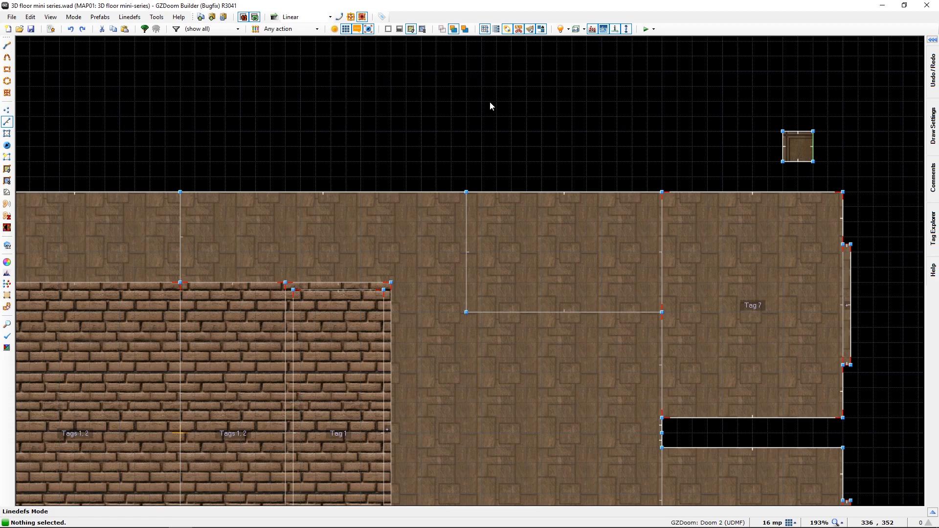
{"action": "left_click", "coordinate": [30, 17]}
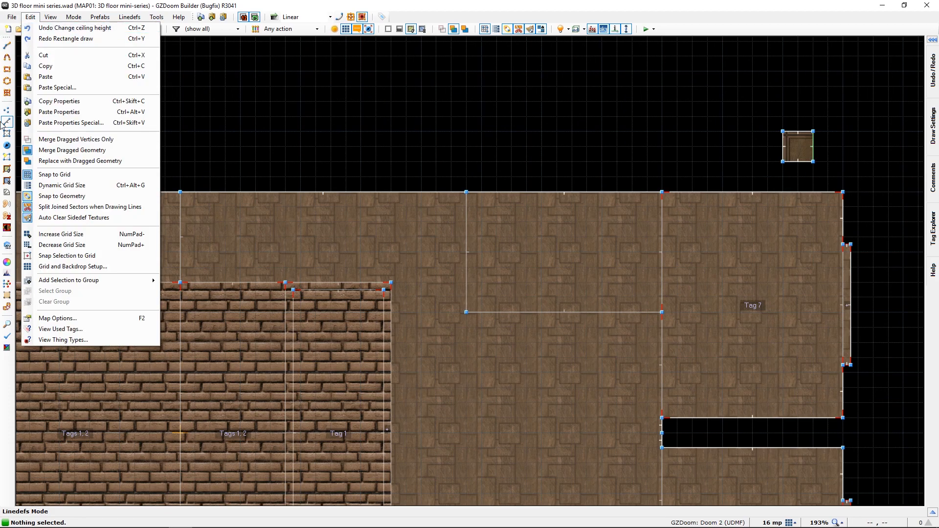
{"action": "left_click", "coordinate": [61, 330]}
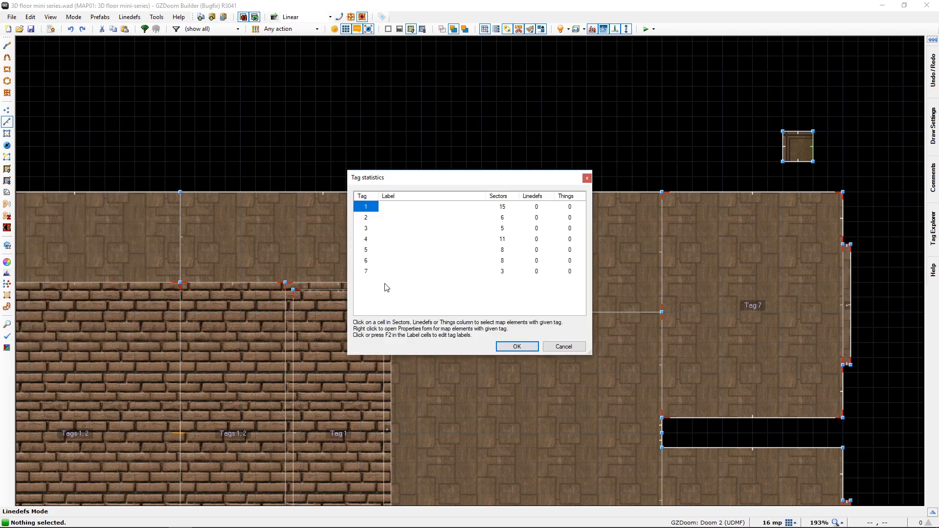
{"action": "left_click", "coordinate": [529, 349]}
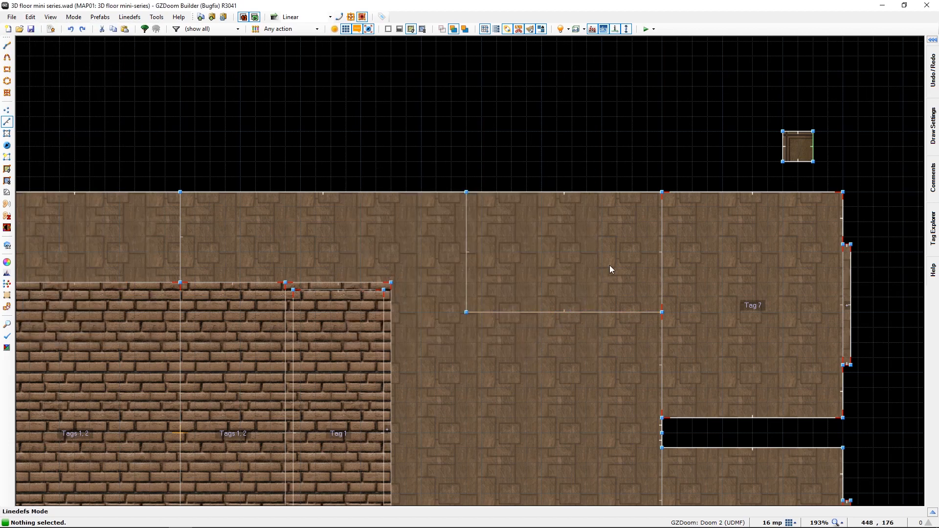
- Assign tag 8 to the rectangular sector adjoining the tag 7 sector
{"action": "key", "text": "s"}
{"action": "right_click", "coordinate": [580, 258]}
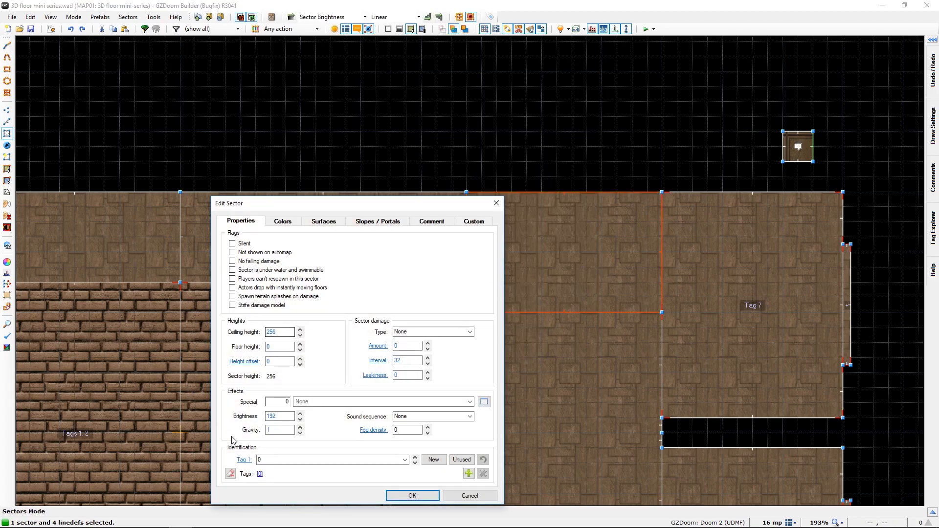
{"action": "left_click", "coordinate": [274, 459]}
{"action": "type", "text": "8"}
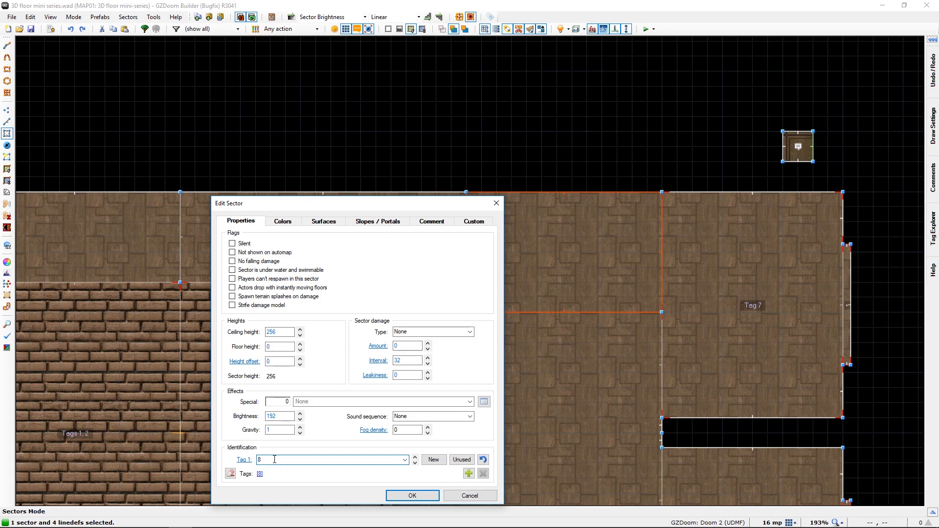
{"action": "left_click", "coordinate": [401, 498]}
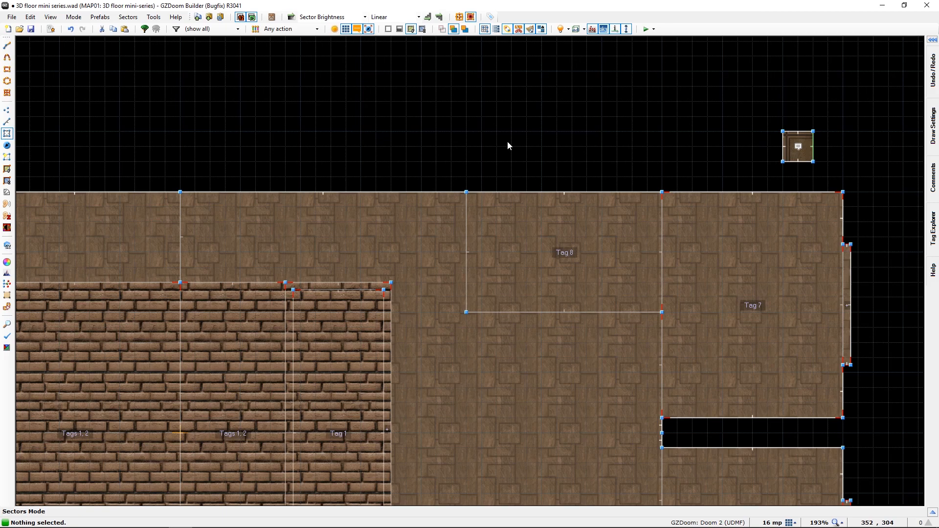
- Draw a rectangular control sector above the tag 8 sector, matching its width, and give its upper line action 160 Sector Set 3D Floor with sector tag 8
{"action": "key", "text": "ctrl+shift+d"}
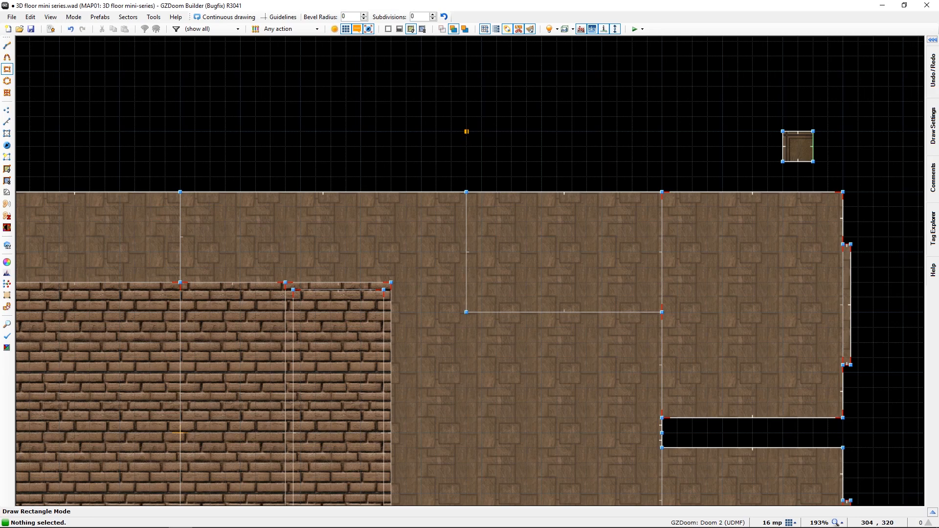
{"action": "mouse_move", "coordinate": [467, 132]}
{"action": "left_mouse_down"}
{"action": "mouse_move", "coordinate": [520, 151]}
{"action": "mouse_move", "coordinate": [644, 166]}
{"action": "mouse_move", "coordinate": [661, 157]}
{"action": "left_mouse_up"}
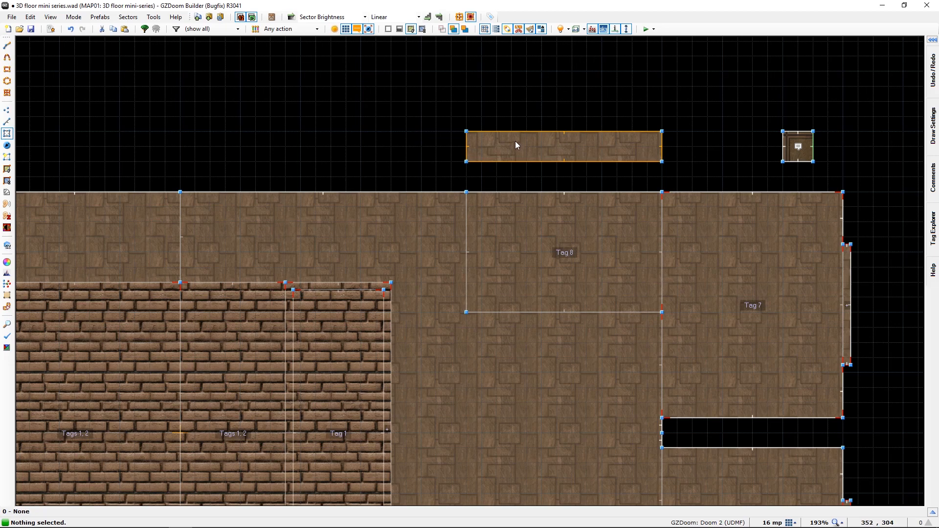
{"action": "key", "text": "l"}
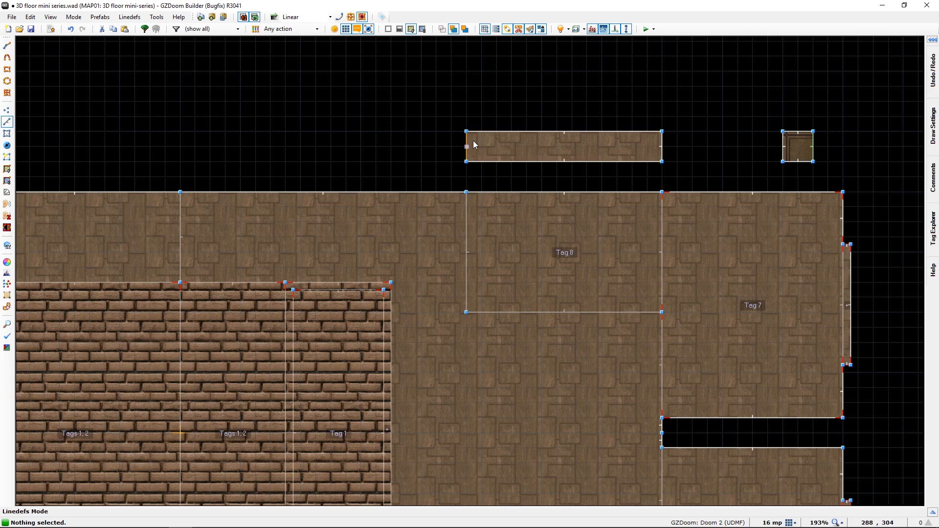
{"action": "right_click", "coordinate": [502, 131]}
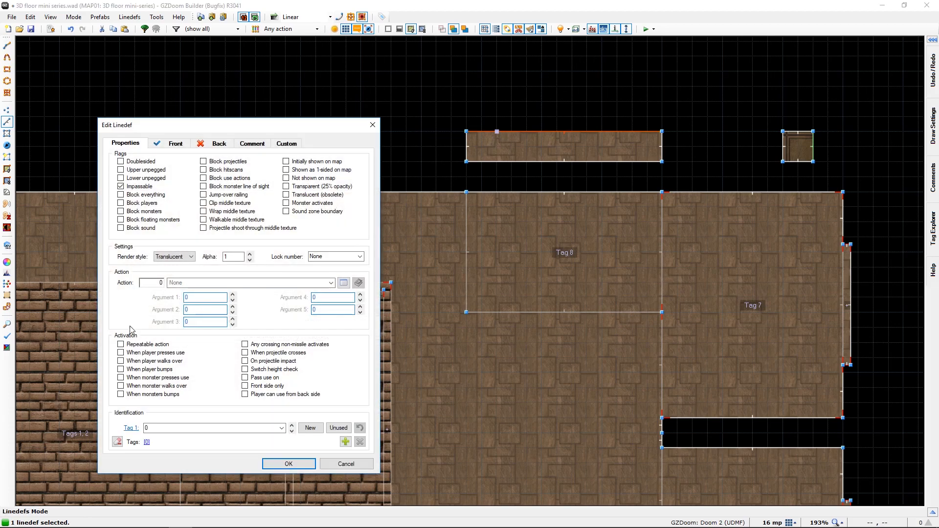
{"action": "left_click", "coordinate": [151, 282]}
{"action": "type", "text": "160"}
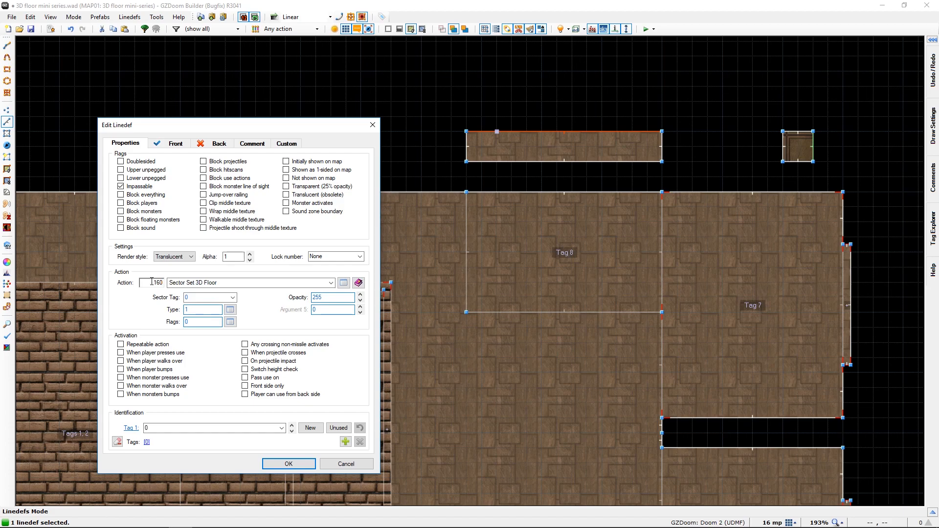
{"action": "left_click", "coordinate": [186, 297]}
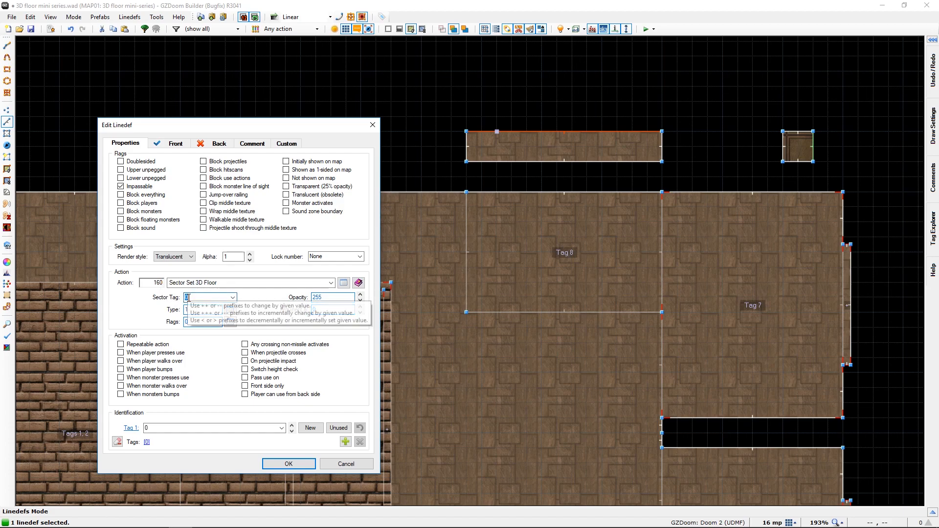
{"action": "type", "text": "8"}
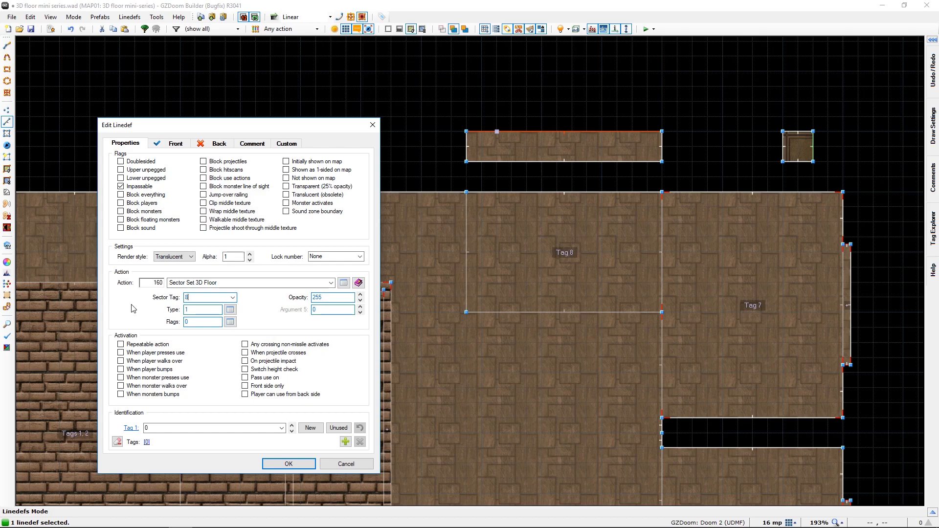
{"action": "left_click", "coordinate": [289, 464]}
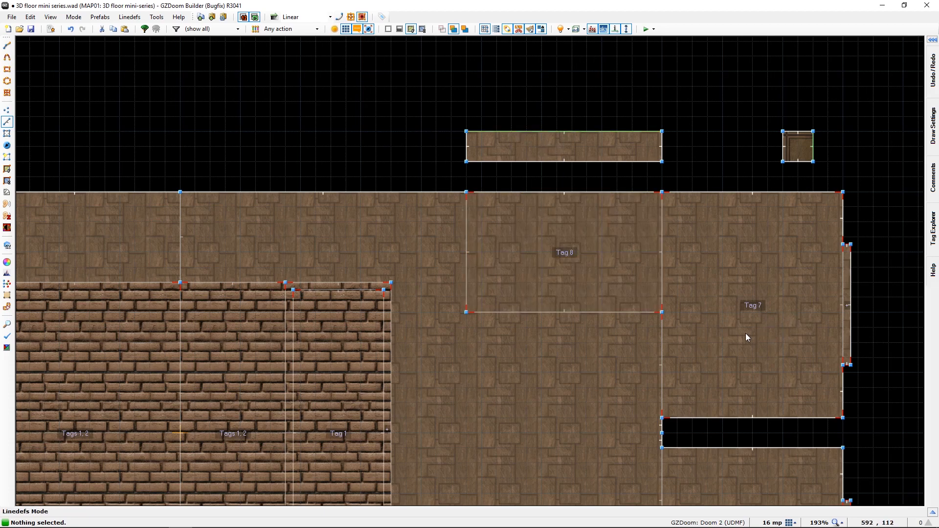
- Inspect the new 3D floor in the tag 8 sector in the 3D view
{"action": "key", "text": "q"}
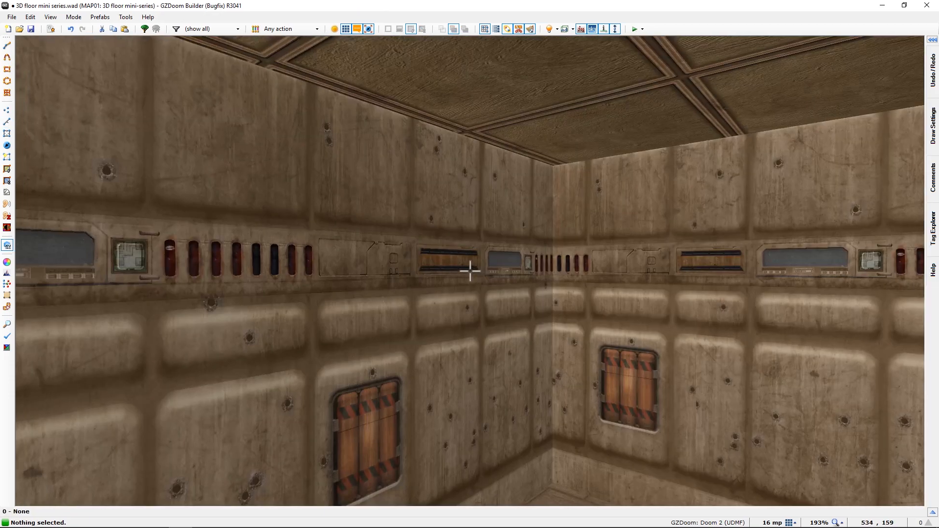
{"action": "key", "text": "w"}
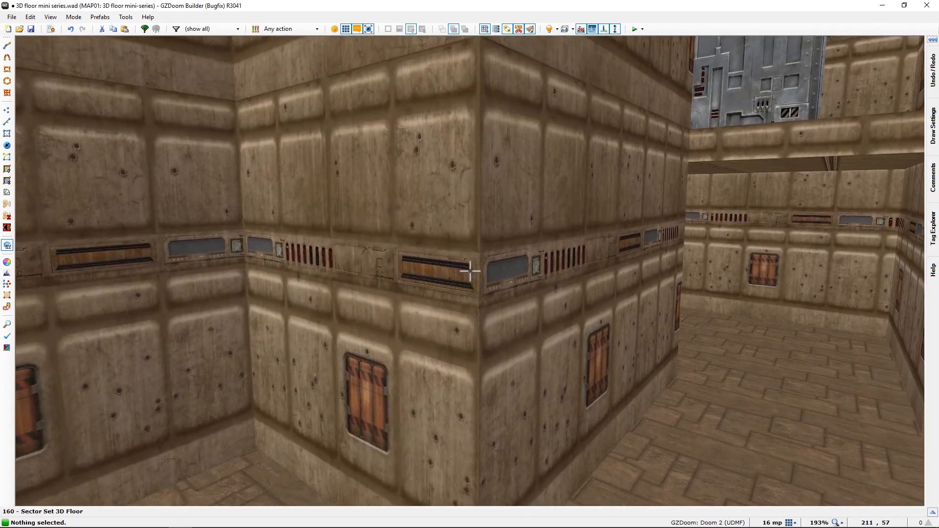
{"action": "key", "text": "d"}
{"action": "key", "text": "a"}
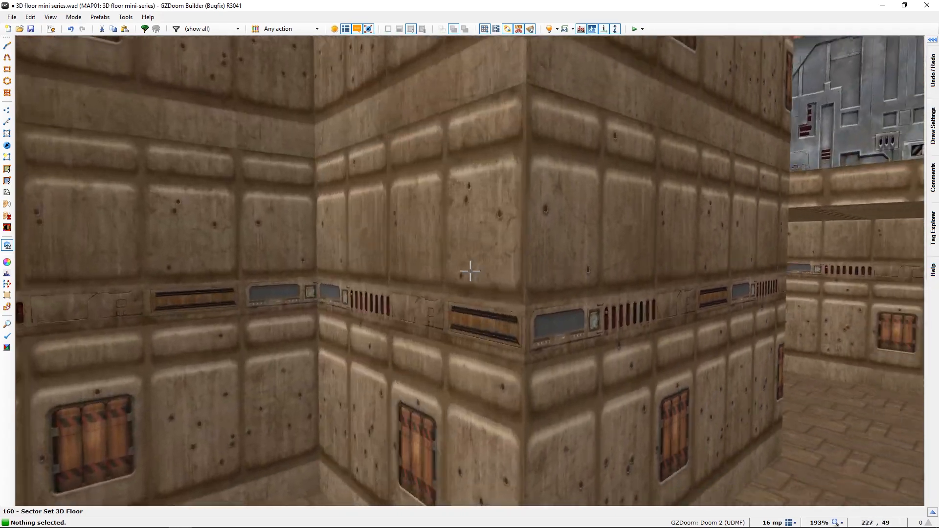
{"action": "key", "text": "q"}
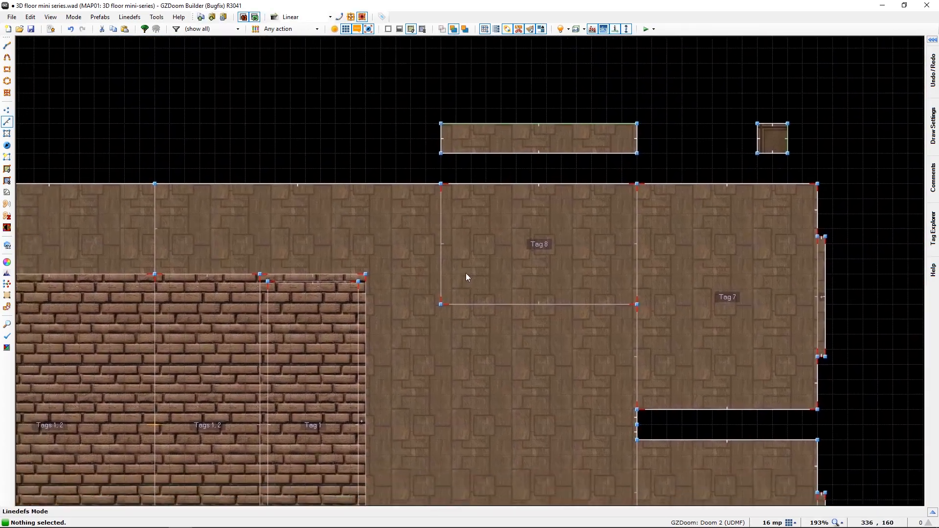
- Draw a 32 by 32 square sector adjoining the east end of the new control sector
{"action": "middle_click_drag", "start_coordinate": [466, 281], "coordinate": [436, 258]}
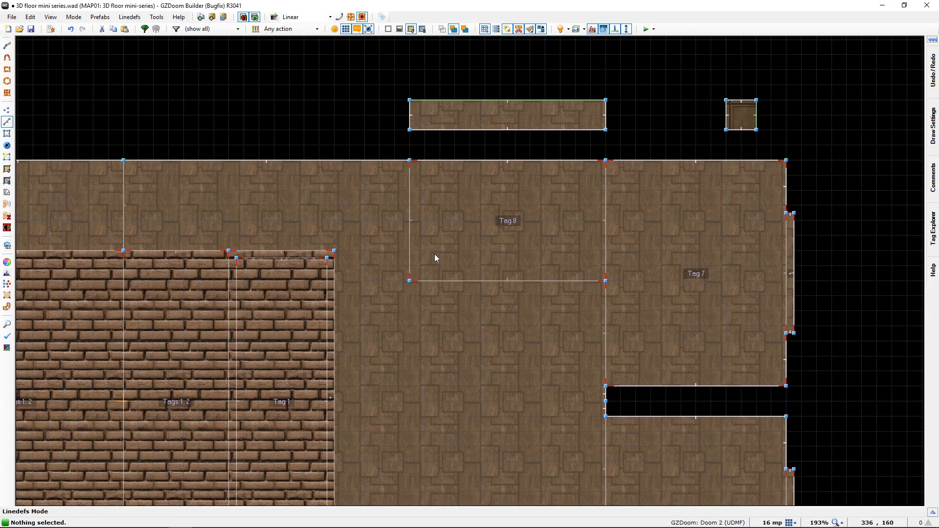
{"action": "key", "text": "shift+d"}
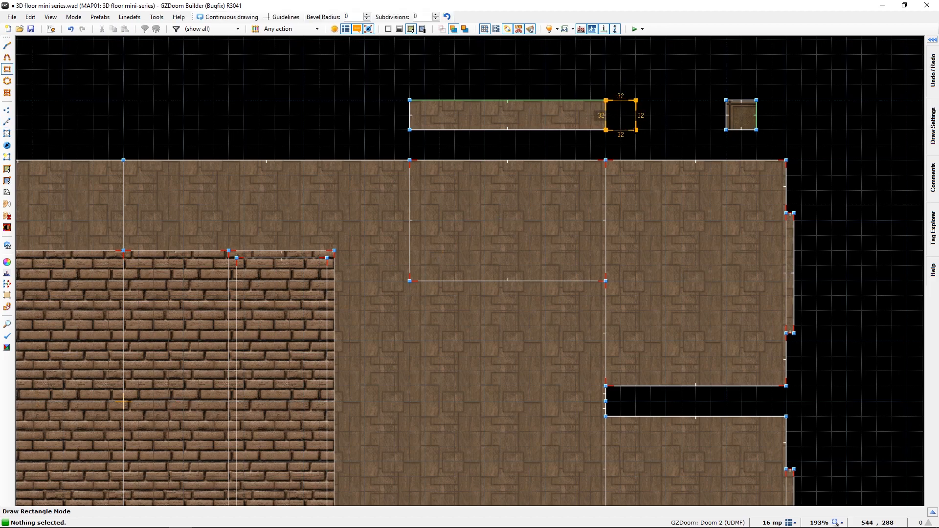
{"action": "left_click", "coordinate": [636, 130]}
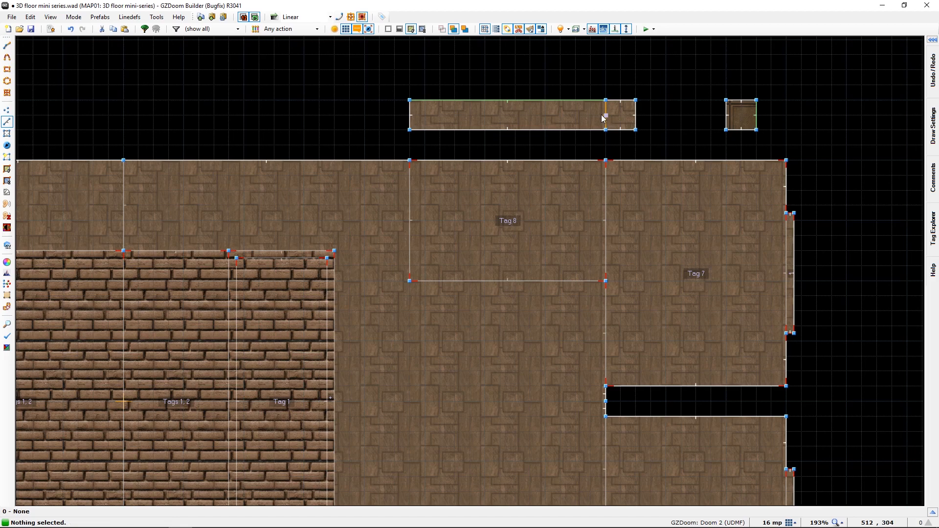
- Examine the Plane Align line of the existing southern ramp and compare it with the matching line beside the tag 8 sector
{"action": "middle_click_drag", "start_coordinate": [521, 316], "coordinate": [527, 57]}
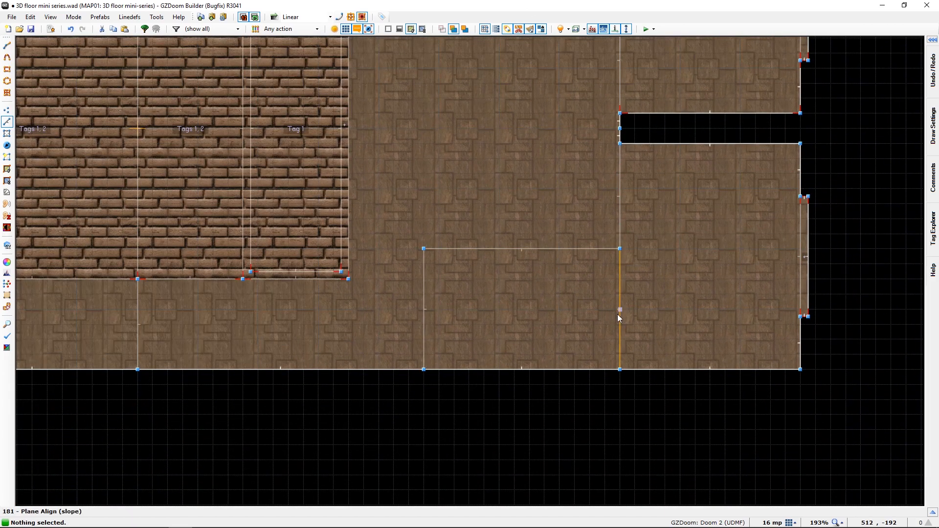
{"action": "middle_click_drag", "start_coordinate": [566, 69], "coordinate": [516, 291]}
{"action": "middle_click_drag", "start_coordinate": [556, 145], "coordinate": [533, 295]}
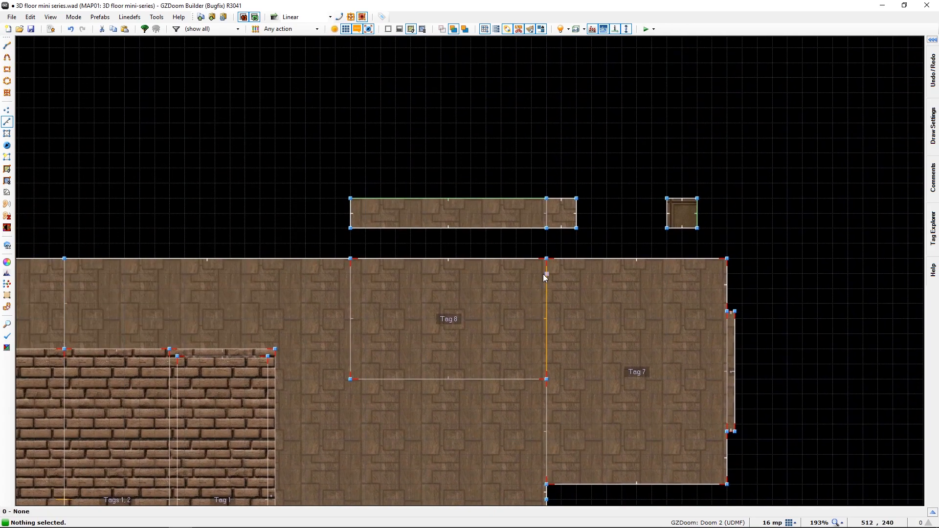
- Give the line between the tag 8 control sector and its adjoining square action 181 Plane Align, with floor and ceiling aligned to Front
{"action": "right_click", "coordinate": [549, 210]}
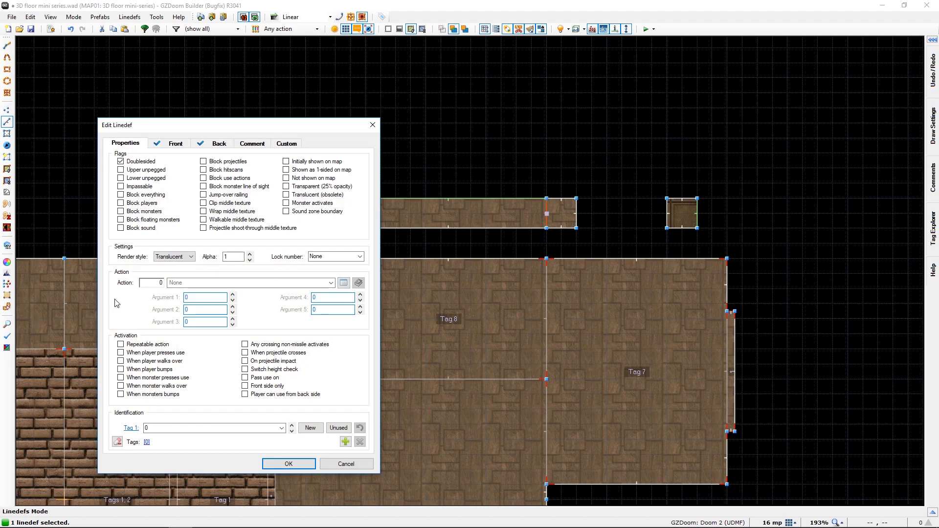
{"action": "left_click", "coordinate": [159, 282]}
{"action": "type", "text": "181"}
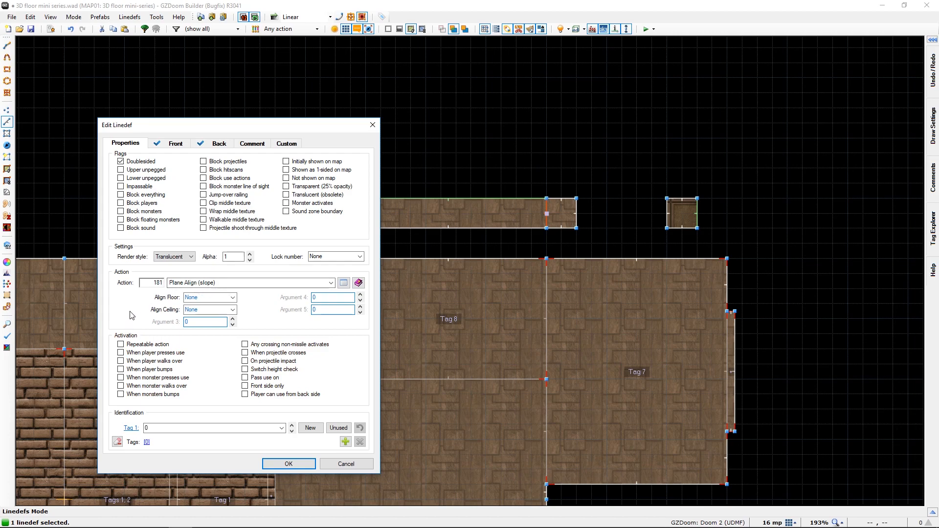
{"action": "scroll", "coordinate": [562, 214], "scroll_direction": "up", "scroll_amount": 3}
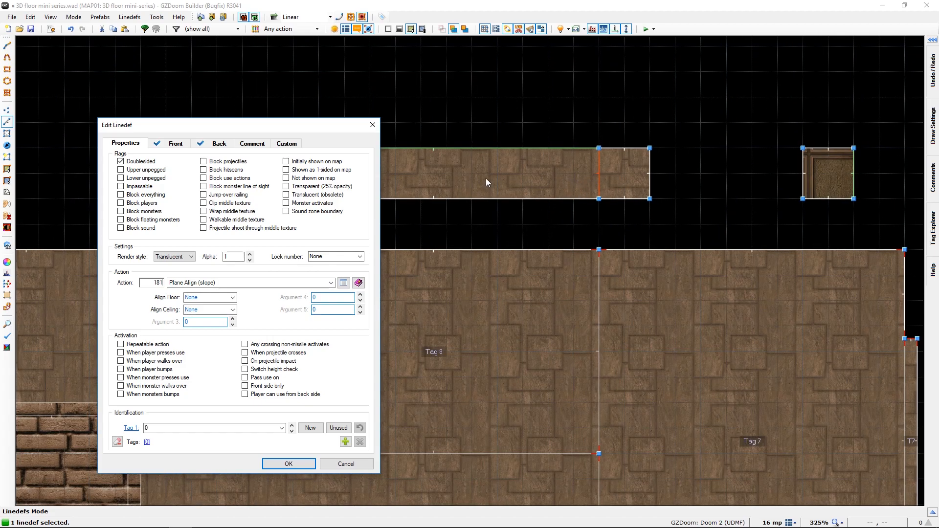
{"action": "left_click", "coordinate": [232, 299]}
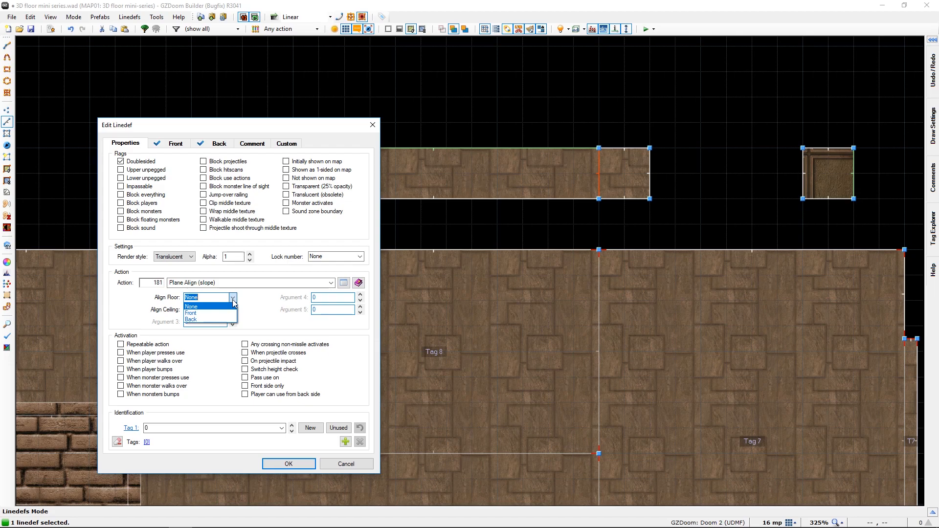
{"action": "left_click", "coordinate": [200, 313]}
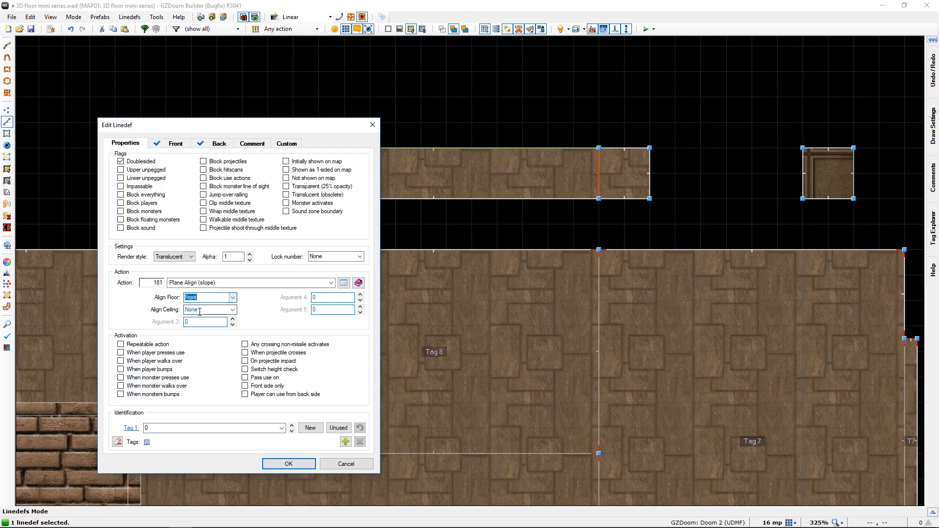
{"action": "left_click", "coordinate": [200, 313]}
{"action": "left_click", "coordinate": [195, 325]}
{"action": "left_click", "coordinate": [294, 466]}
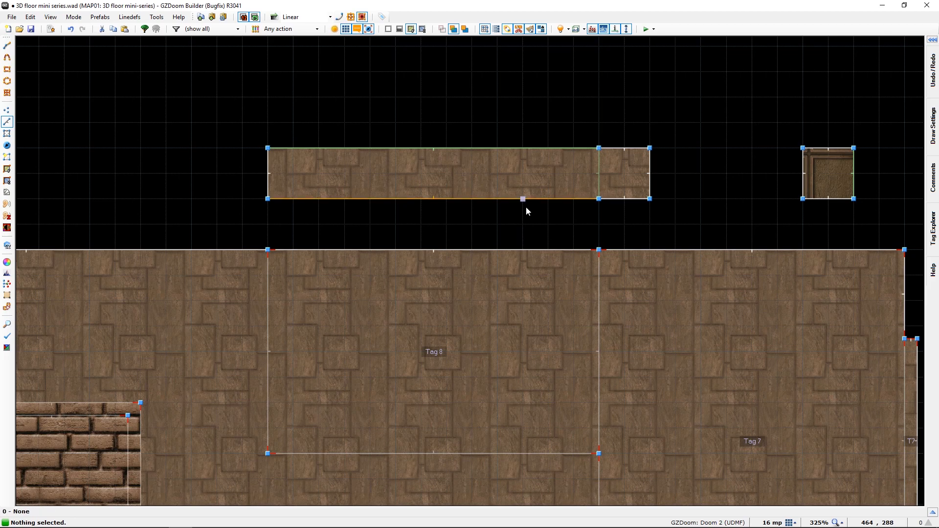
- Check the floor and ceiling heights of the tag 7 sector and the separate control sector for its 3D floor
{"action": "key", "text": "s"}
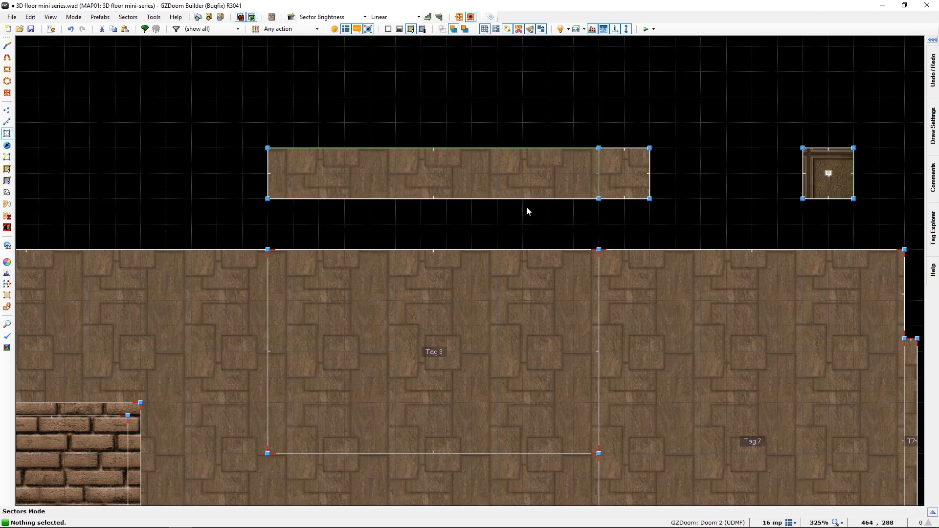
{"action": "right_click", "coordinate": [635, 285]}
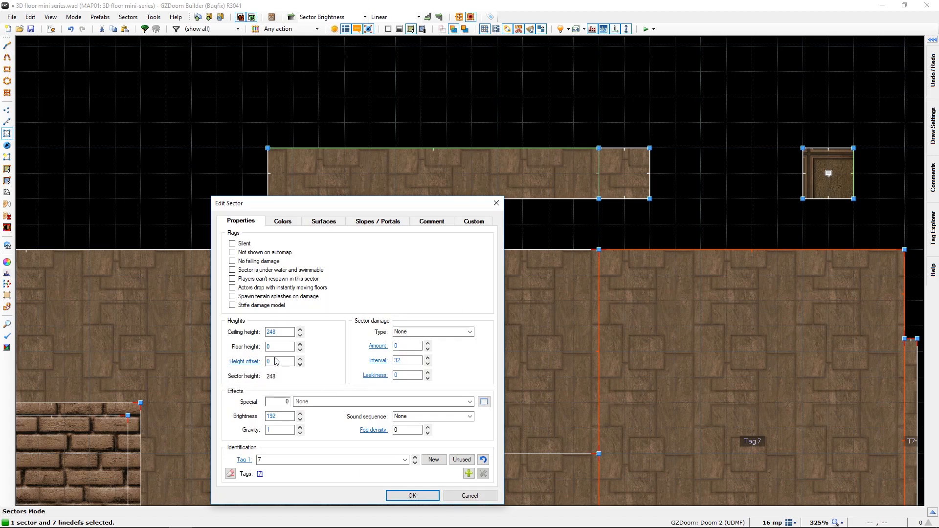
{"action": "key", "text": "Return"}
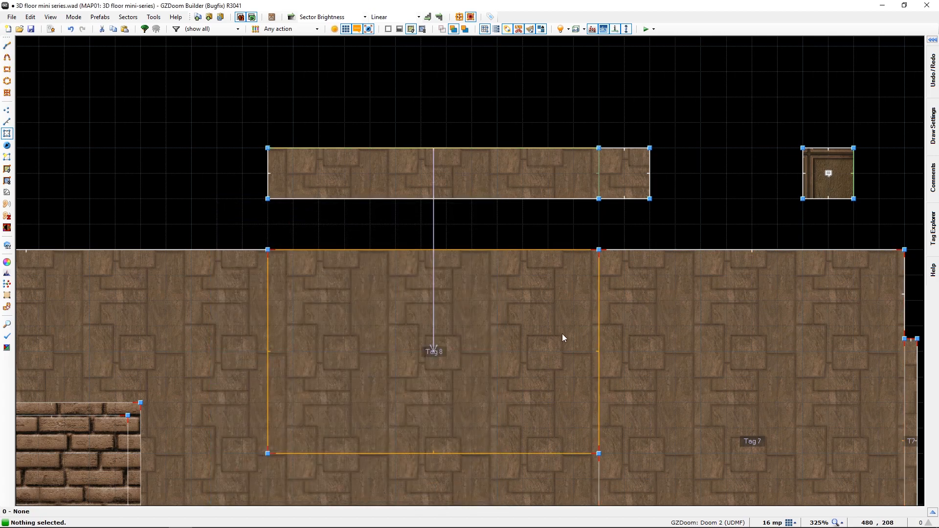
{"action": "right_click", "coordinate": [826, 186]}
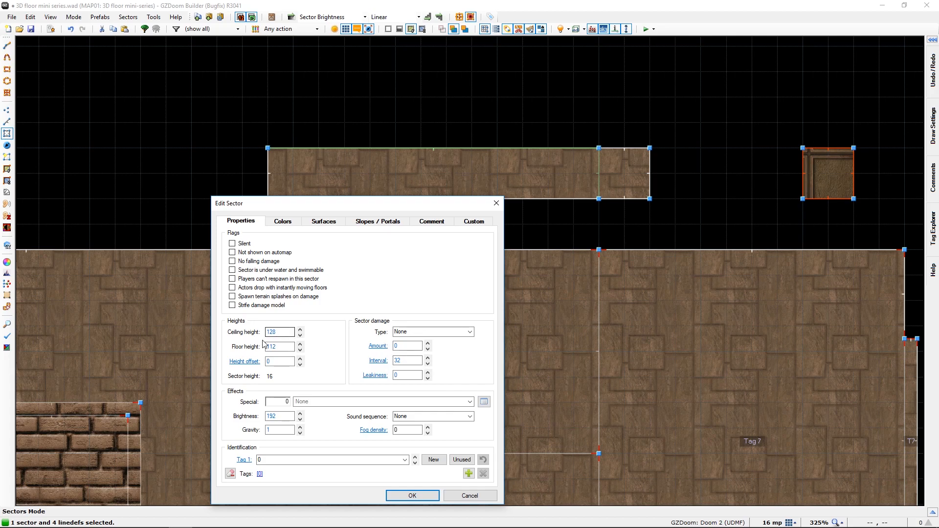
{"action": "left_click", "coordinate": [391, 498]}
- Set the small square sector adjoining the ramp's control sector to floor height 112 and ceiling height 128
{"action": "right_click", "coordinate": [618, 169]}
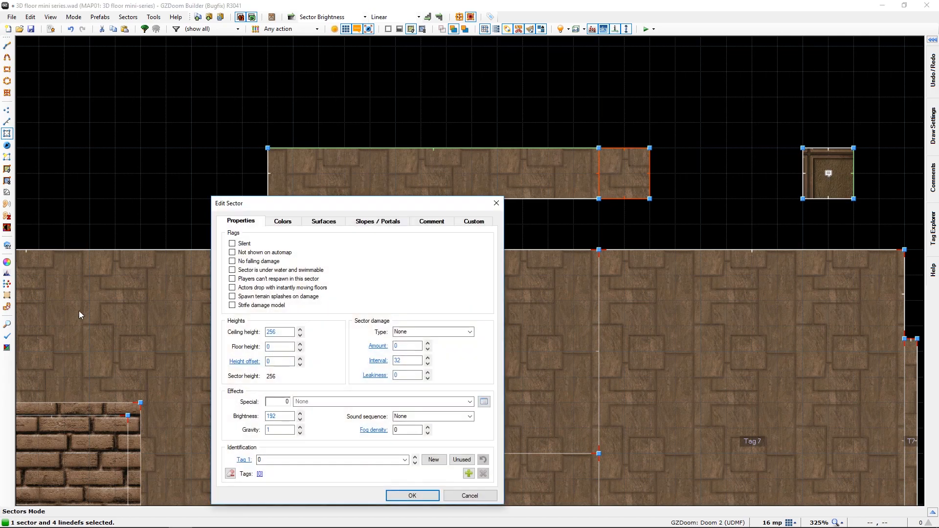
{"action": "left_click", "coordinate": [286, 346]}
{"action": "type", "text": "112"}
{"action": "left_click", "coordinate": [278, 332]}
{"action": "type", "text": "16"}
{"action": "key", "text": "BackSpace"}
{"action": "type", "text": "26"}
{"action": "key", "text": "BackSpace"}
{"action": "type", "text": "8"}
{"action": "left_click", "coordinate": [413, 496]}
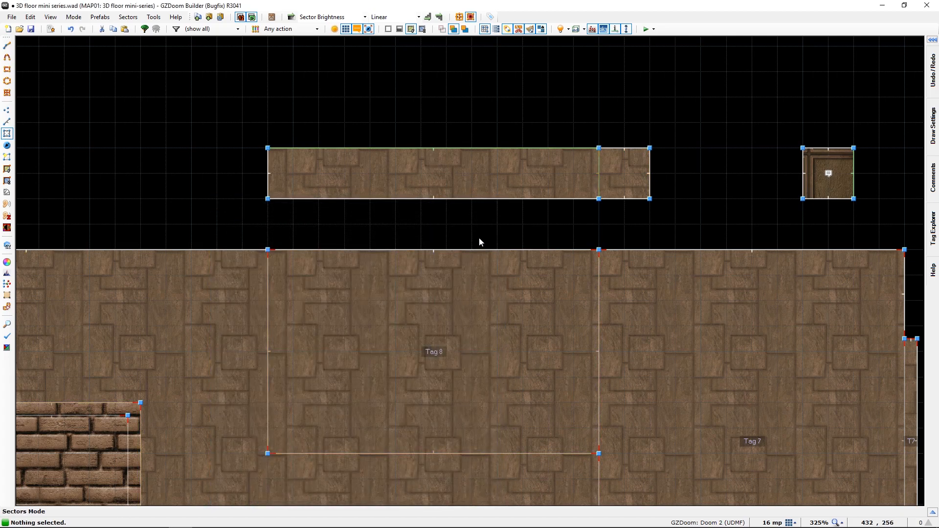
- In the 3D view, copy the FLOOR0_1 flat onto the sky-textured ceiling of the ramp's control sector
{"action": "key", "text": "w"}
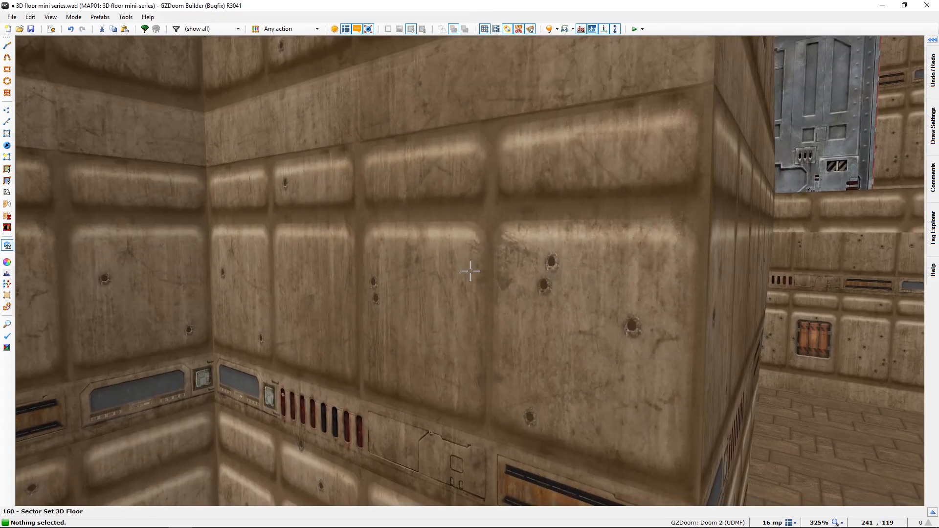
{"action": "key", "text": "d"}
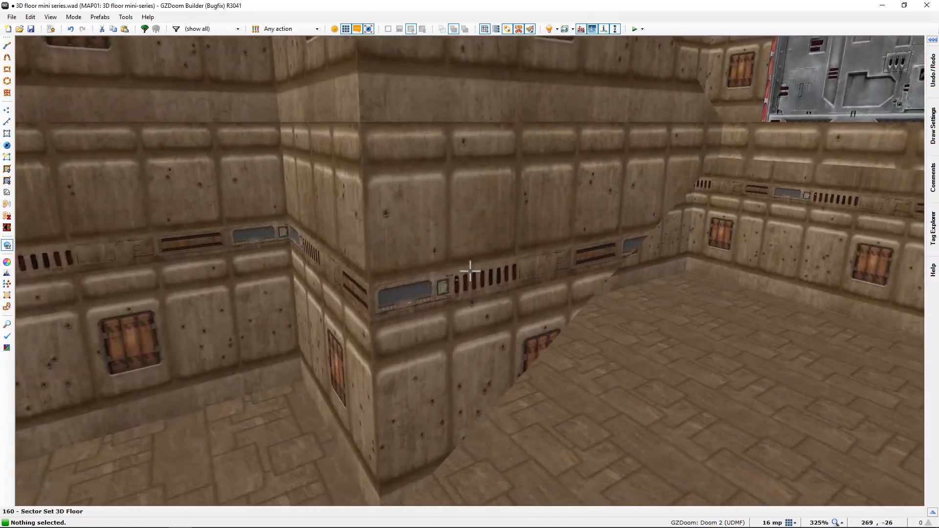
{"action": "key", "text": "f"}
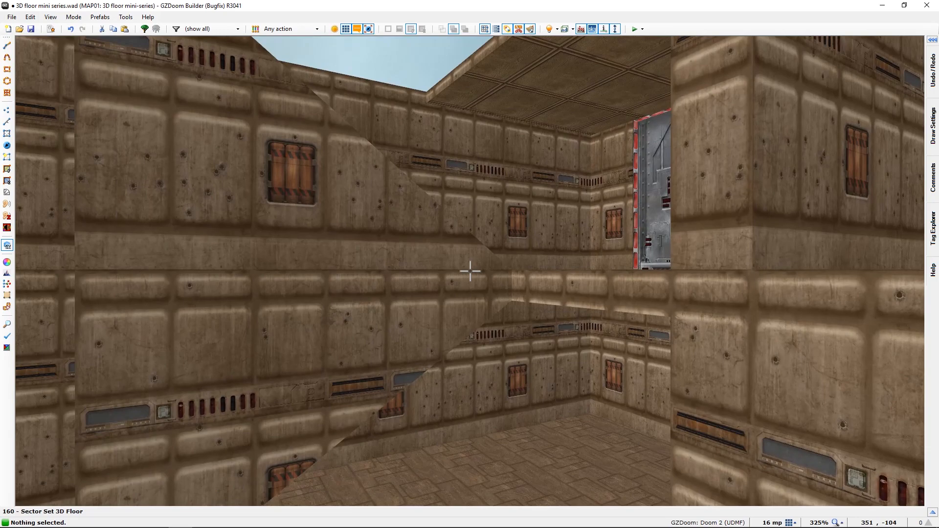
{"action": "key", "text": "e"}
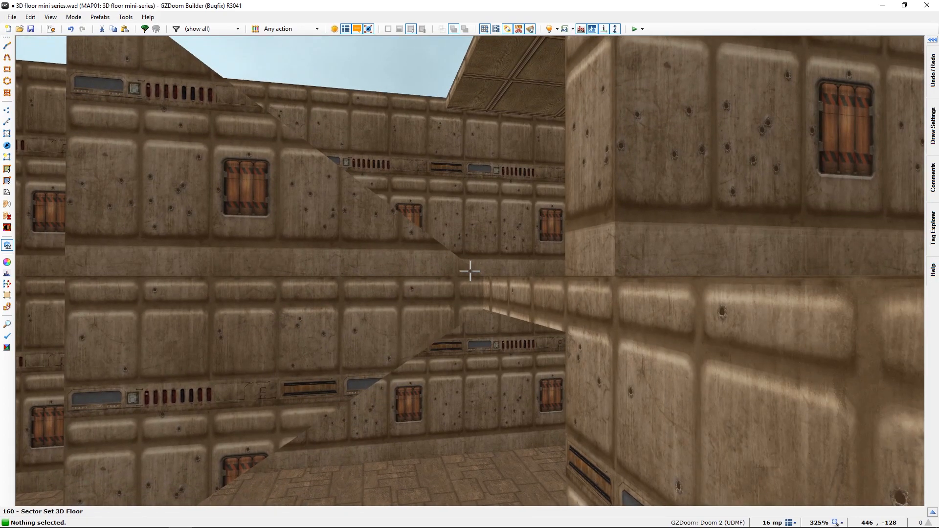
{"action": "key", "text": "e"}
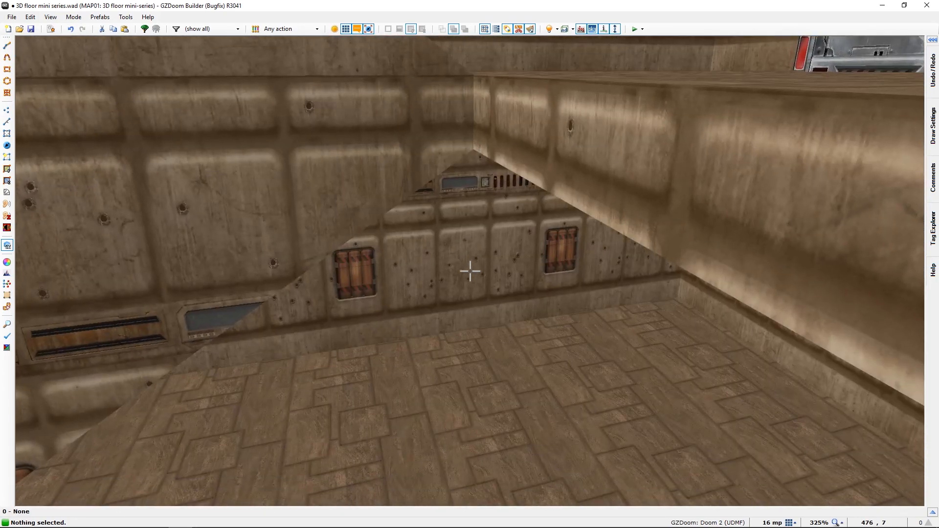
{"action": "key", "text": "d"}
{"action": "key", "text": "e"}
{"action": "key", "text": "d"}
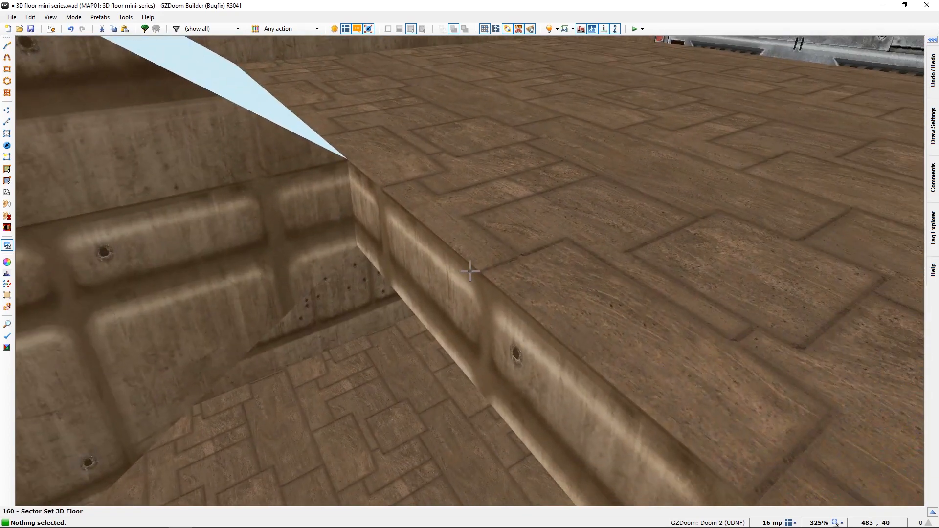
{"action": "key", "text": "e"}
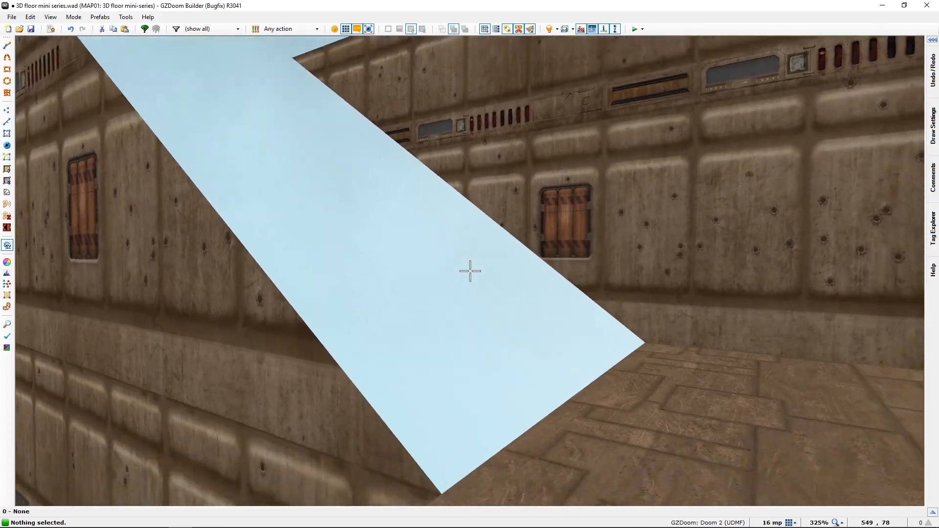
{"action": "key", "text": "ctrl+c"}
{"action": "key", "text": "ctrl+v"}
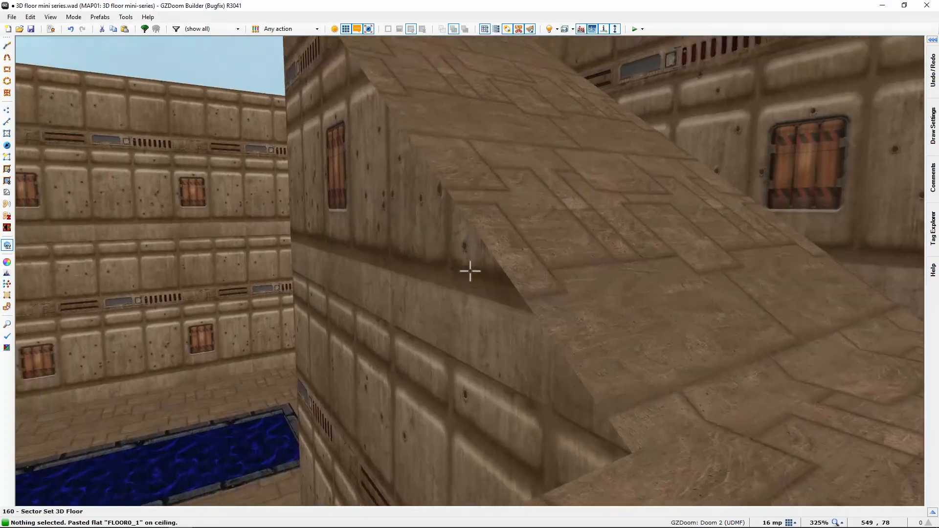
- Lower the ceiling height of the ramp's control sector to 16 in the 3D view
{"action": "key", "text": "e"}
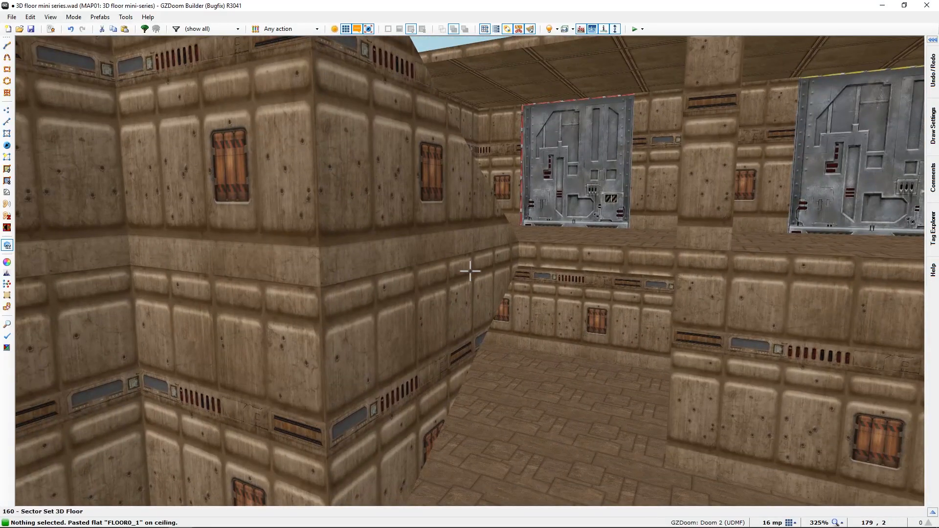
{"action": "key", "text": "d"}
{"action": "key", "text": "f"}
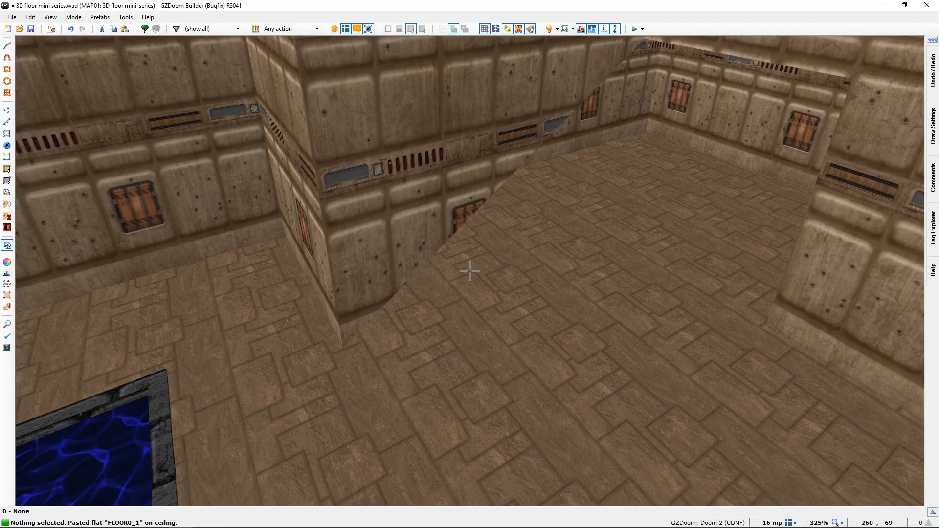
{"action": "key", "text": "s"}
{"action": "key", "text": "e"}
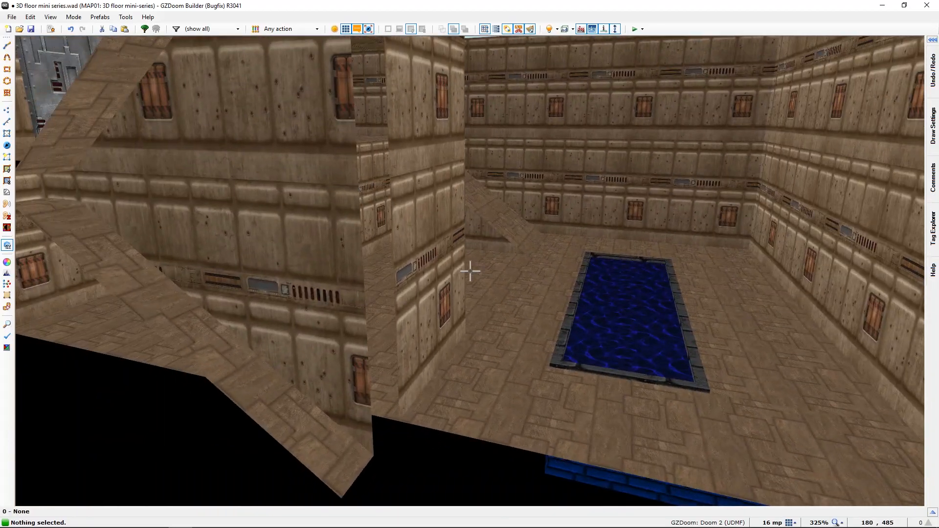
{"action": "key", "text": "d"}
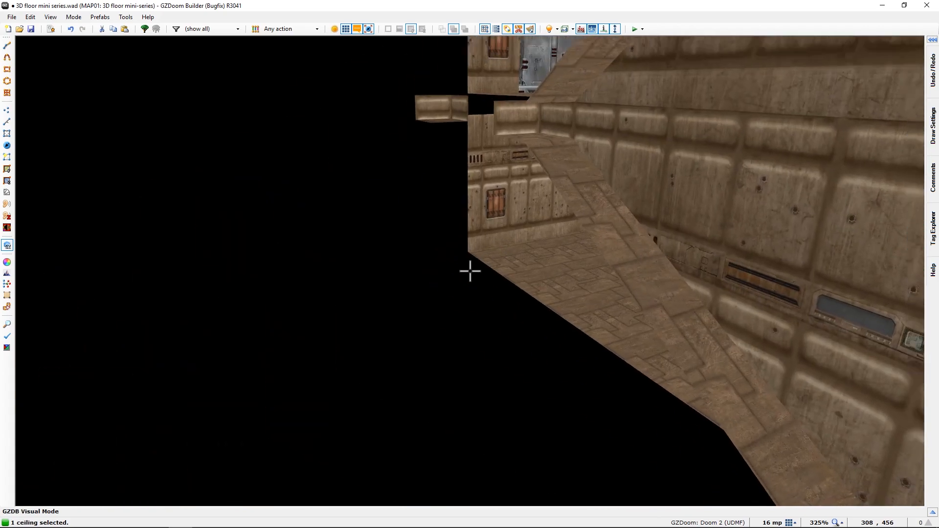
{"action": "key", "text": "s"}
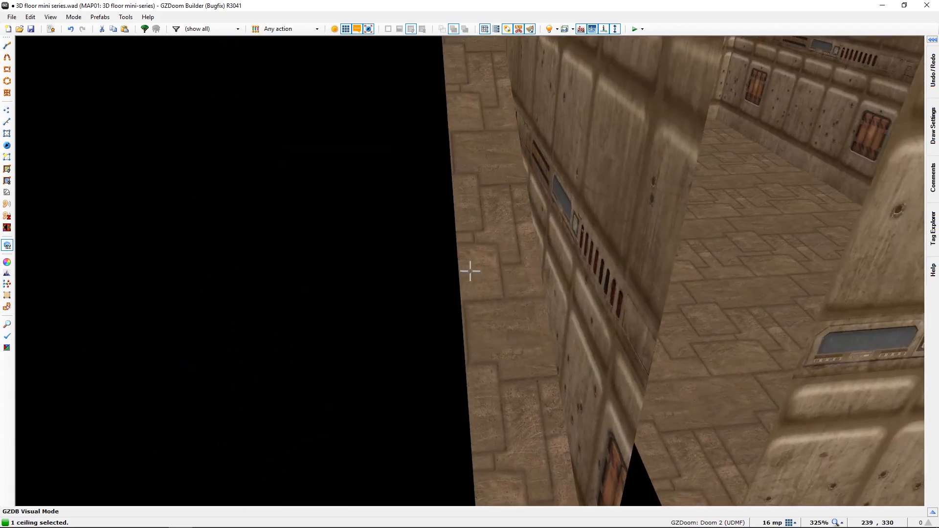
{"action": "key", "text": "s"}
{"action": "key", "text": "d"}
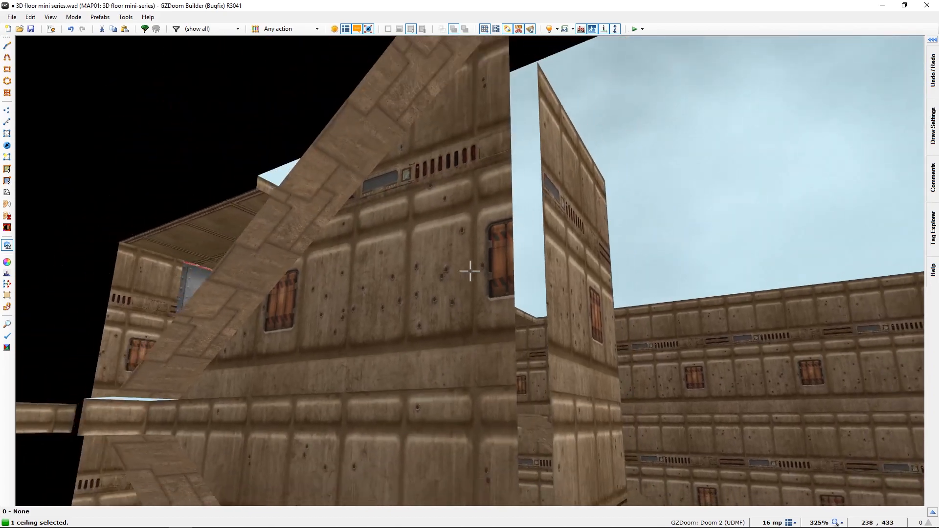
{"action": "scroll", "coordinate": [470, 271], "scroll_direction": "down", "scroll_amount": 1}
{"action": "scroll", "coordinate": [470, 271], "scroll_direction": "down", "scroll_amount": 9}
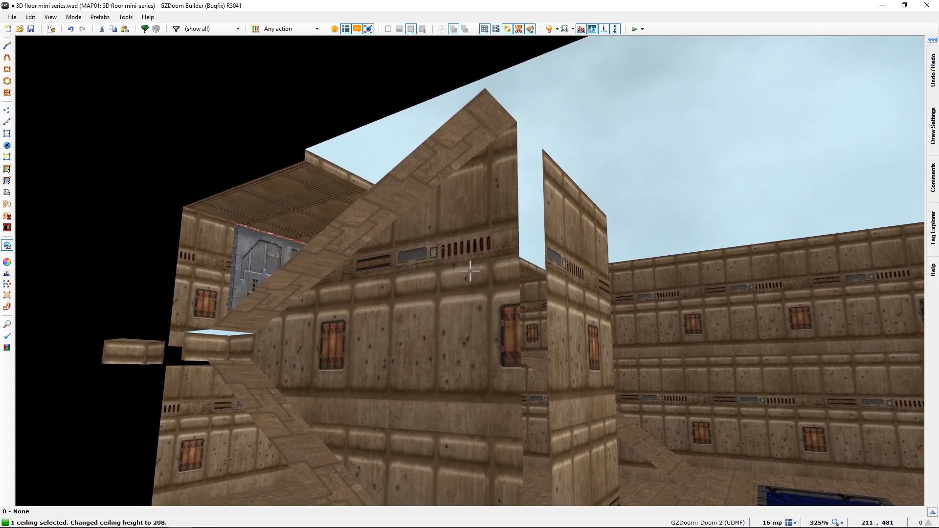
{"action": "scroll", "coordinate": [471, 271], "scroll_direction": "down", "scroll_amount": 8}
{"action": "key", "text": "e"}
{"action": "scroll", "coordinate": [470, 271], "scroll_direction": "down", "scroll_amount": 8}
{"action": "key", "text": "f"}
{"action": "scroll", "coordinate": [471, 272], "scroll_direction": "down", "scroll_amount": 3}
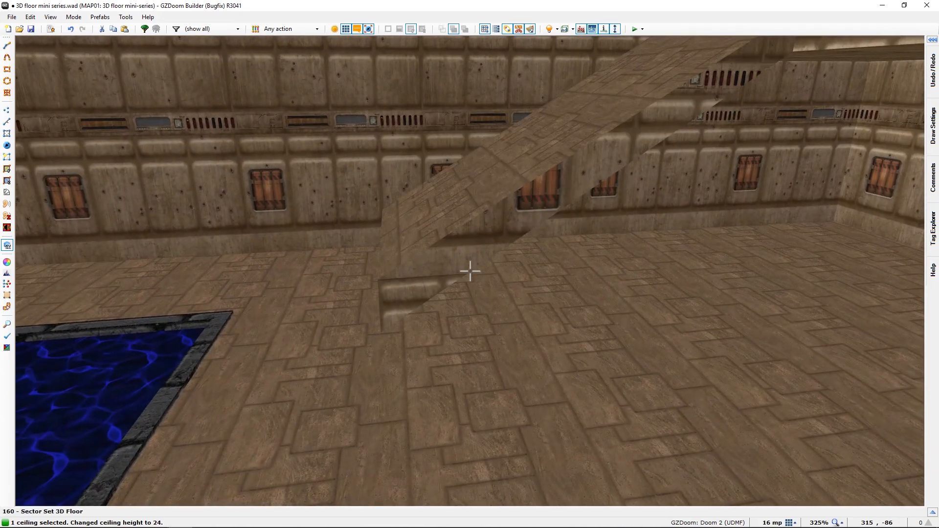
{"action": "scroll", "coordinate": [470, 271], "scroll_direction": "down", "scroll_amount": 1}
- Examine the sloped 3D floor ramp, its join with the tag 7 floor, and its control sector from several sides
{"action": "key", "text": "f"}
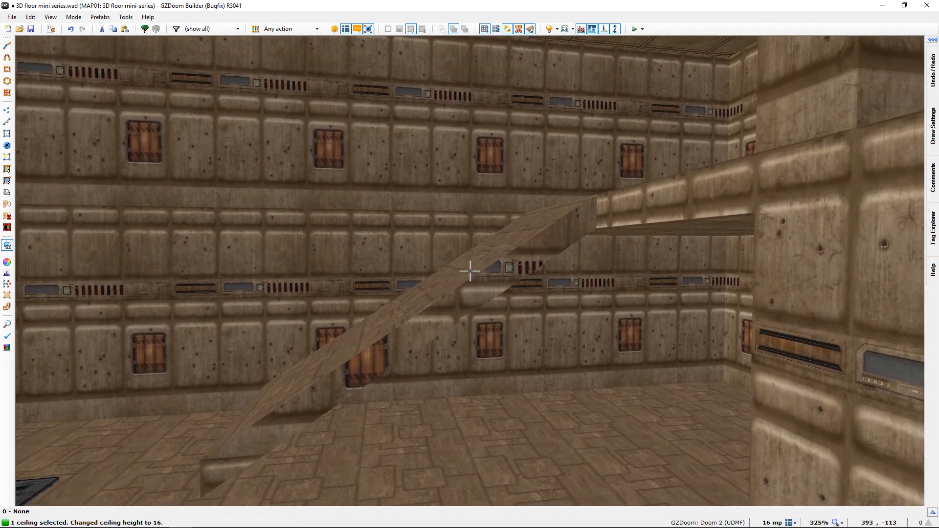
{"action": "key", "text": "s"}
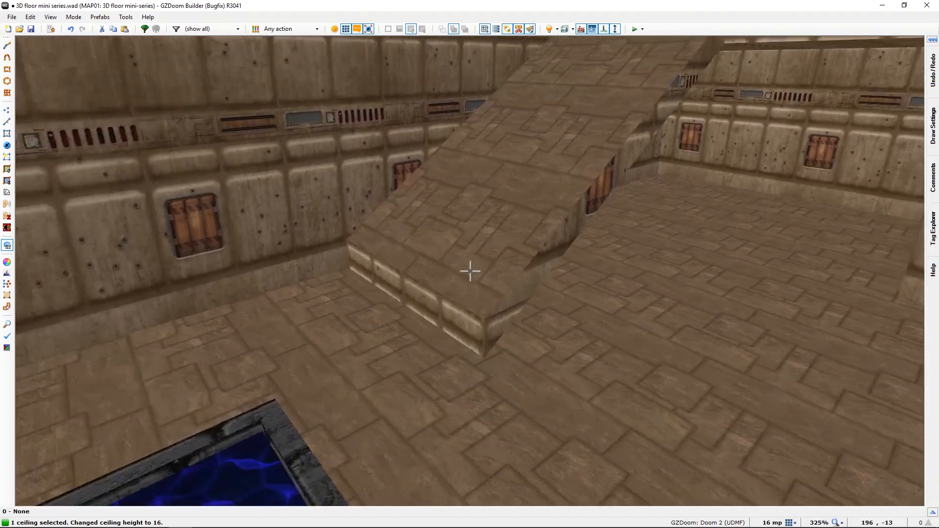
{"action": "key", "text": "f"}
{"action": "key", "text": "s"}
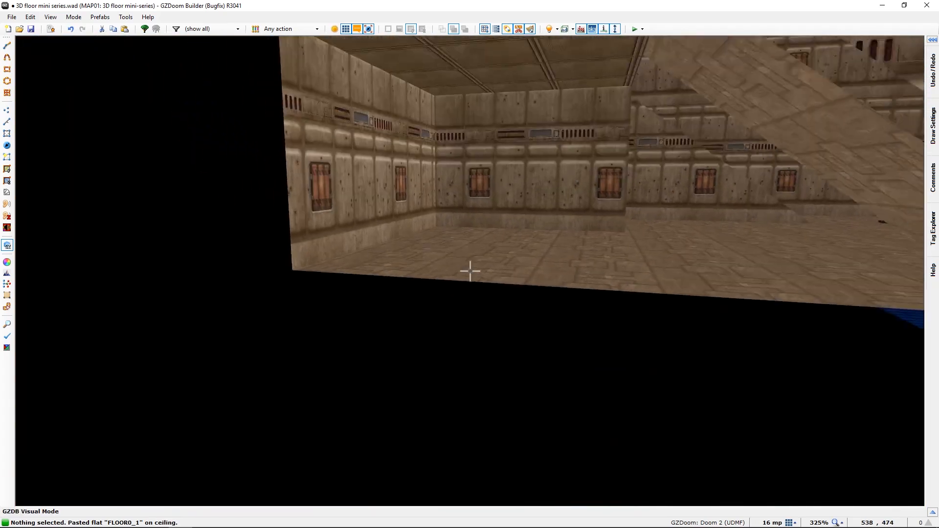
{"action": "key", "text": "s"}
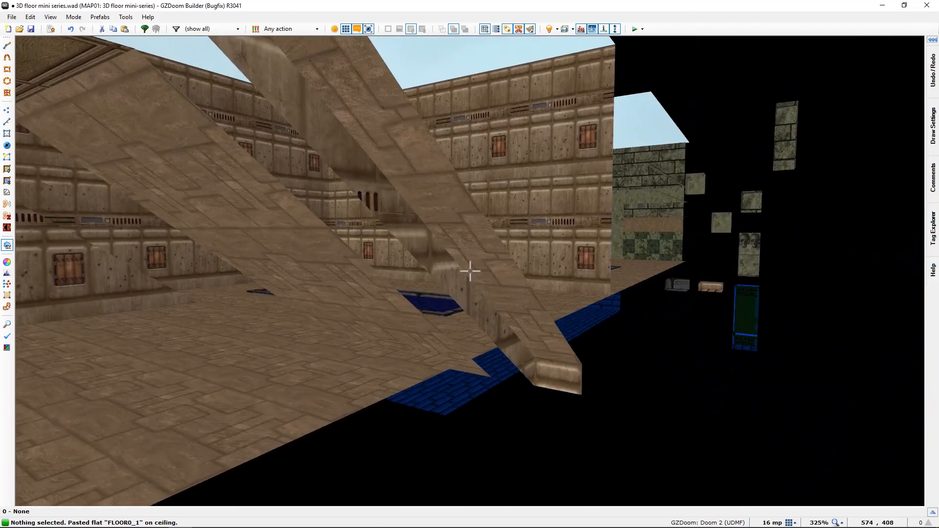
{"action": "key", "text": "s"}
{"action": "key", "text": "d"}
{"action": "key", "text": "e"}
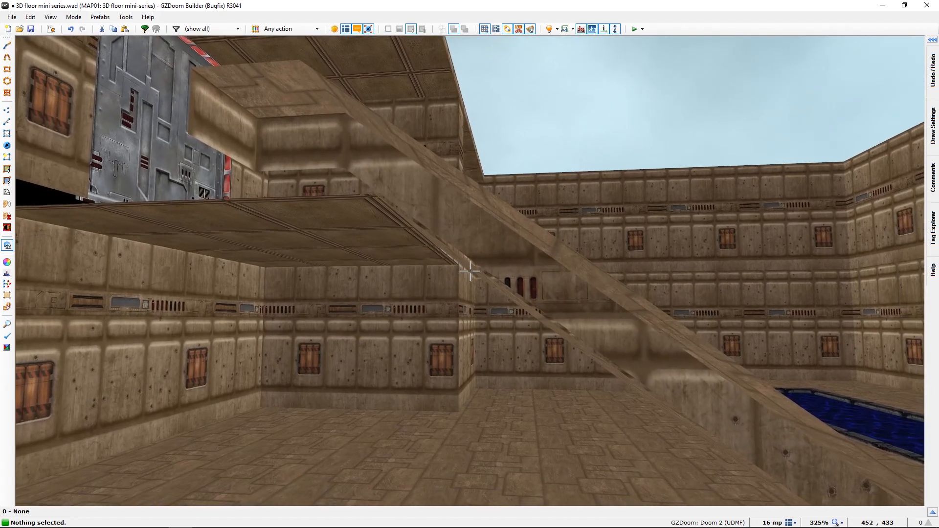
{"action": "key", "text": "d"}
{"action": "key", "text": "f"}
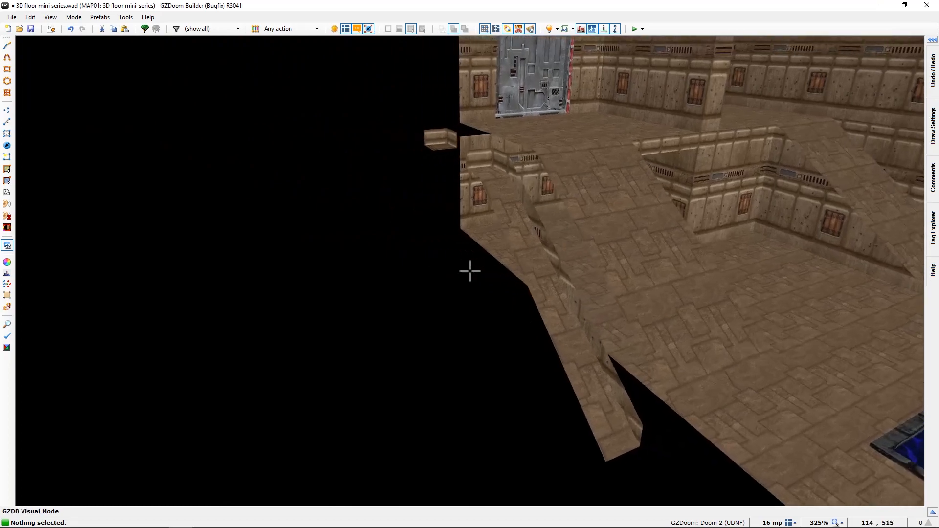
{"action": "key", "text": "s"}
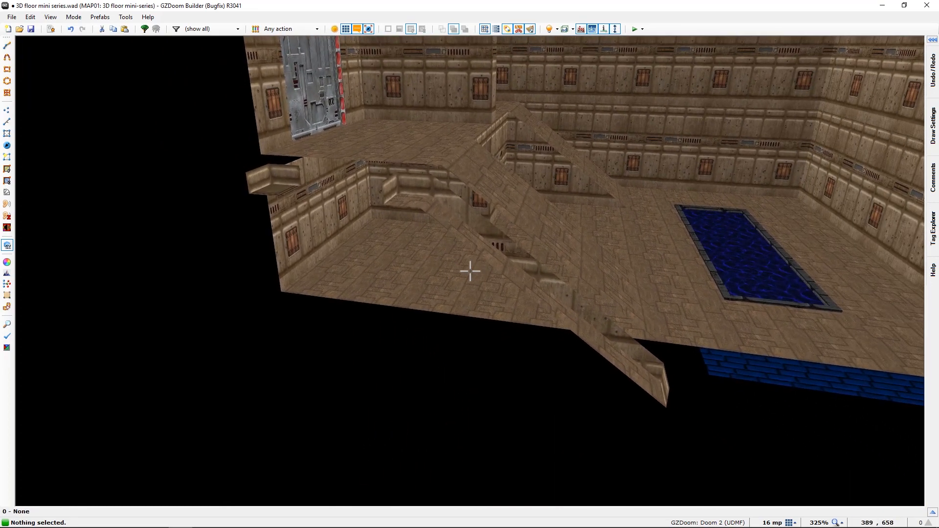
- Check the ramp's sloped control sector in the 3D view and its link to the tag 8 sector on the 2D map
{"action": "key", "text": "f"}
{"action": "key", "text": "f"}
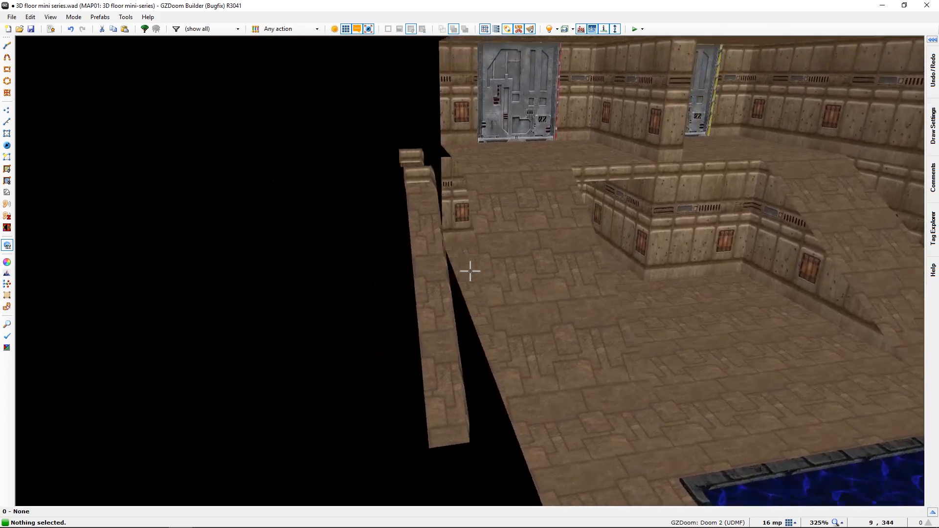
{"action": "key", "text": "q"}
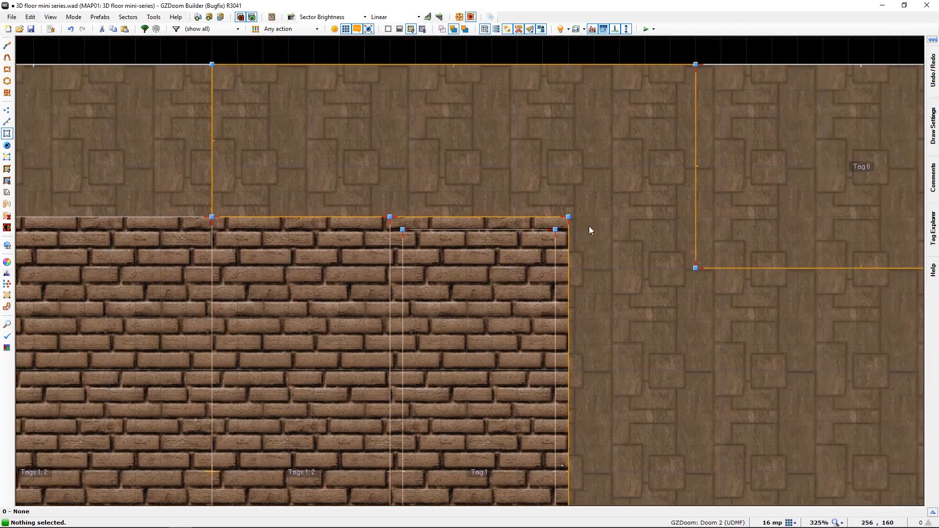
{"action": "middle_click_drag", "start_coordinate": [589, 226], "coordinate": [327, 317]}
{"action": "middle_click_drag", "start_coordinate": [653, 157], "coordinate": [568, 251]}
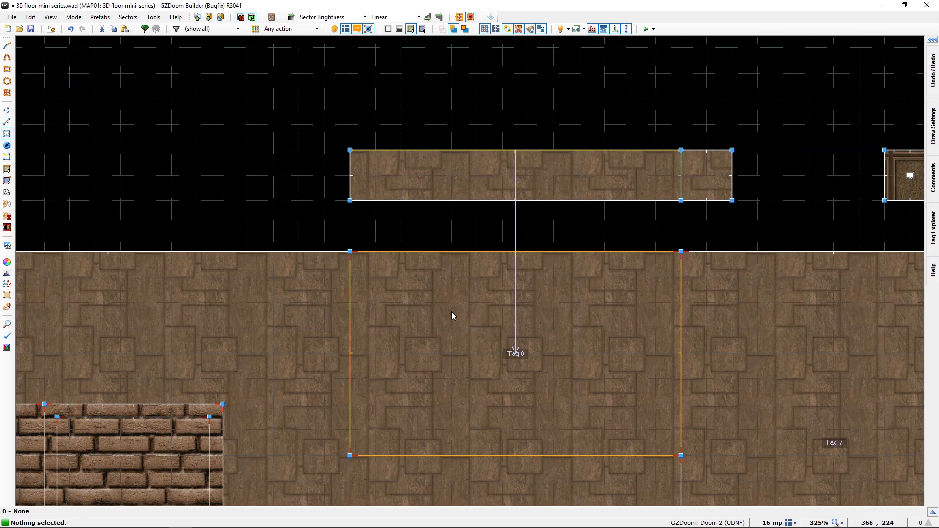
- Examine the tag 8 ramp's surface, side and foot in the 3D view where it meets the lower floor
{"action": "key", "text": "q"}
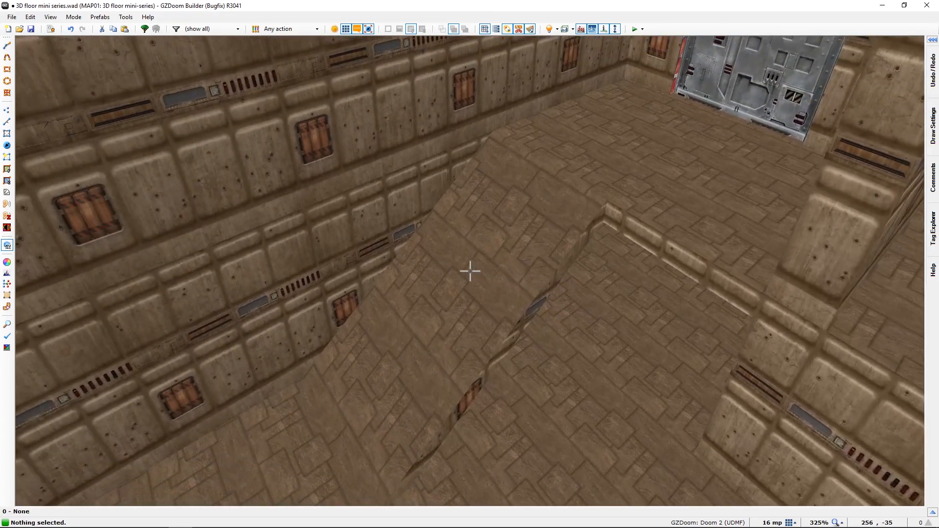
{"action": "key", "text": "s"}
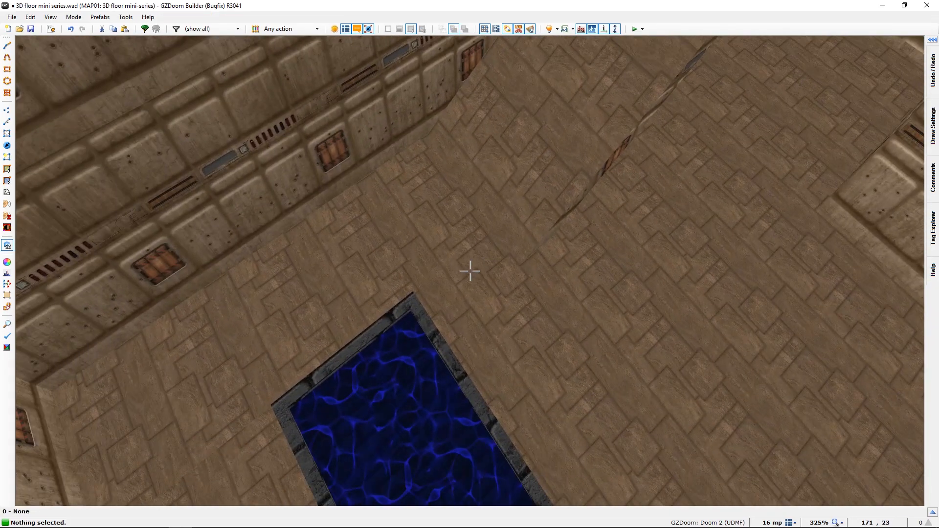
{"action": "key", "text": "e"}
{"action": "key", "text": "f"}
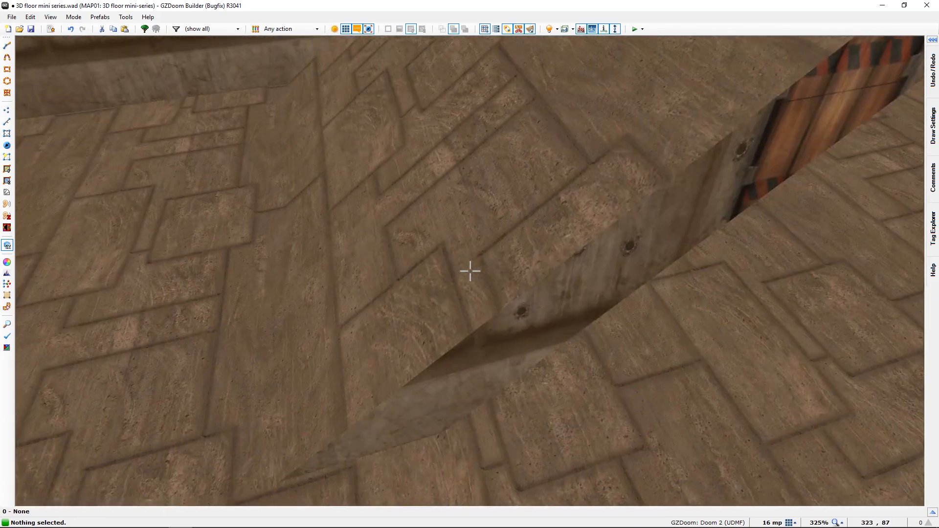
{"action": "key", "text": "d"}
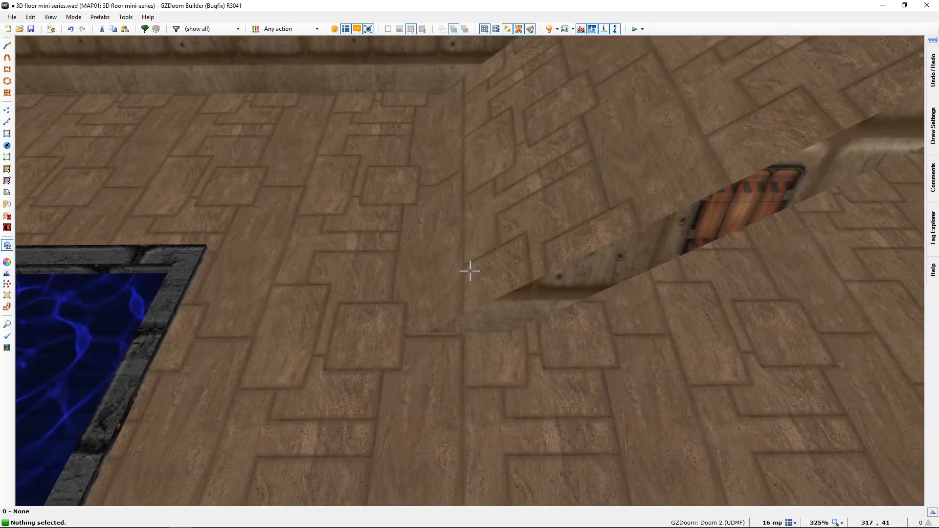
{"action": "key", "text": "f"}
{"action": "key", "text": "s"}
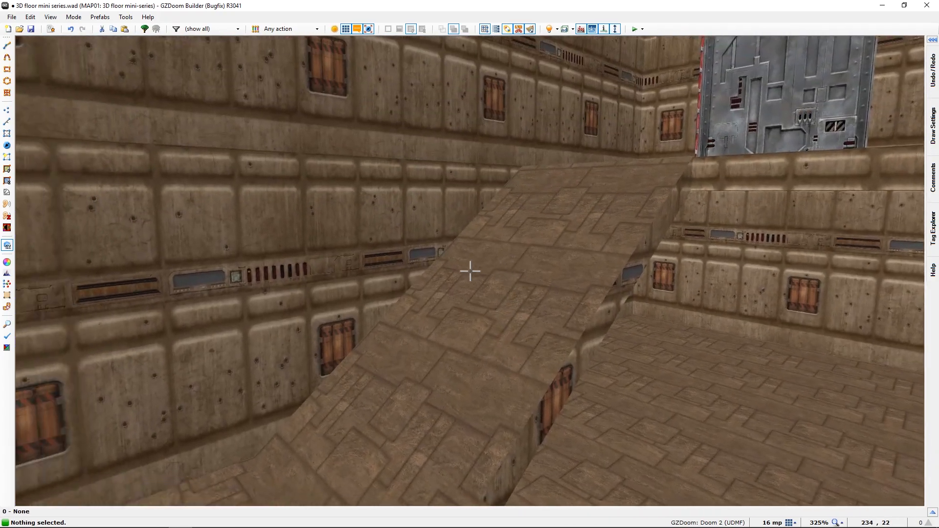
{"action": "key", "text": "f"}
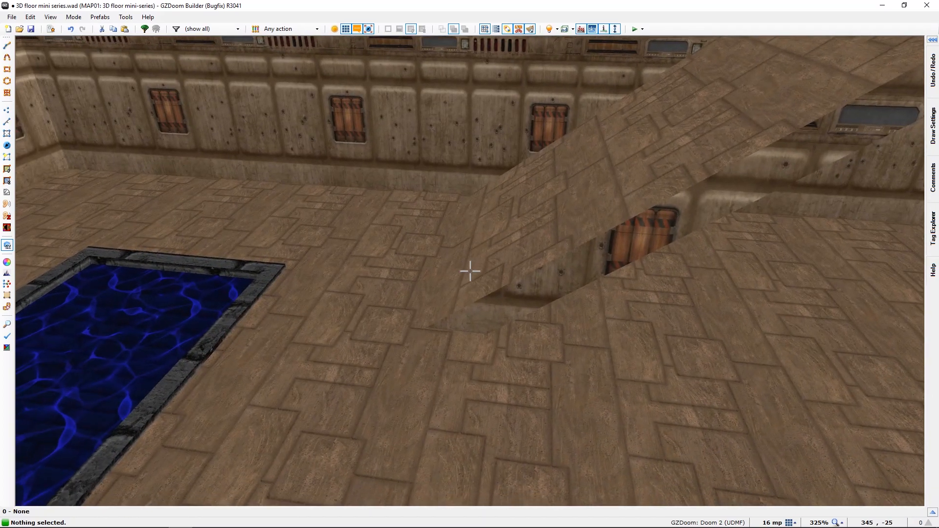
{"action": "key", "text": "f"}
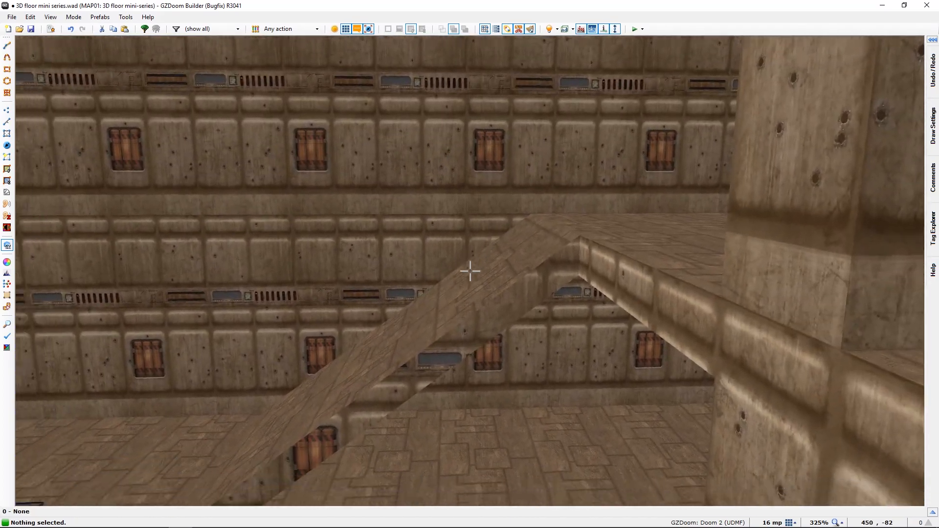
- Examine the tag 8 ramp and its control sector from the tag 7 floor's side and from outside the room
{"action": "key", "text": "s"}
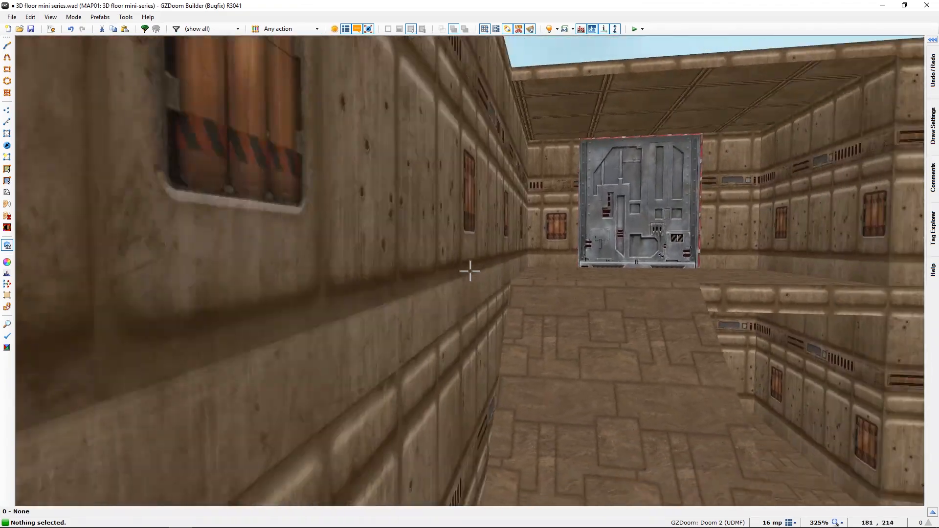
{"action": "key", "text": "s"}
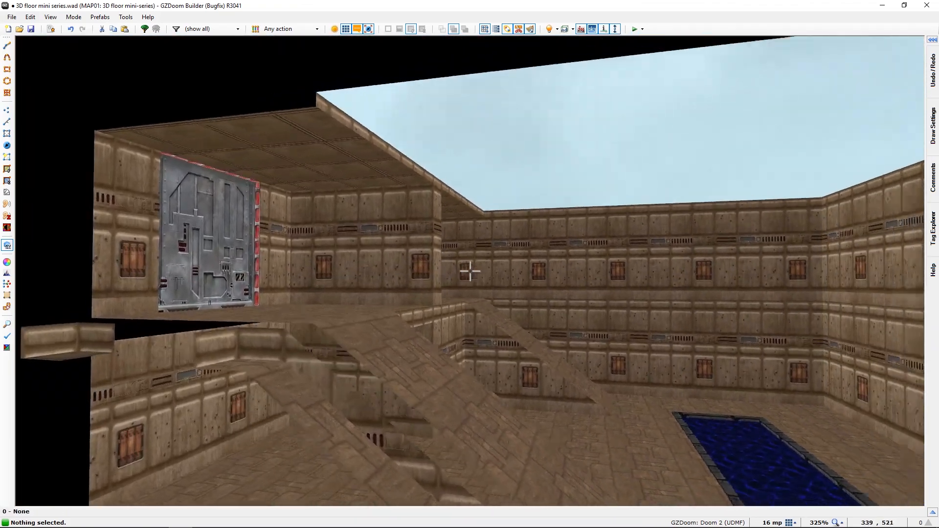
{"action": "key", "text": "s"}
{"action": "key", "text": "e"}
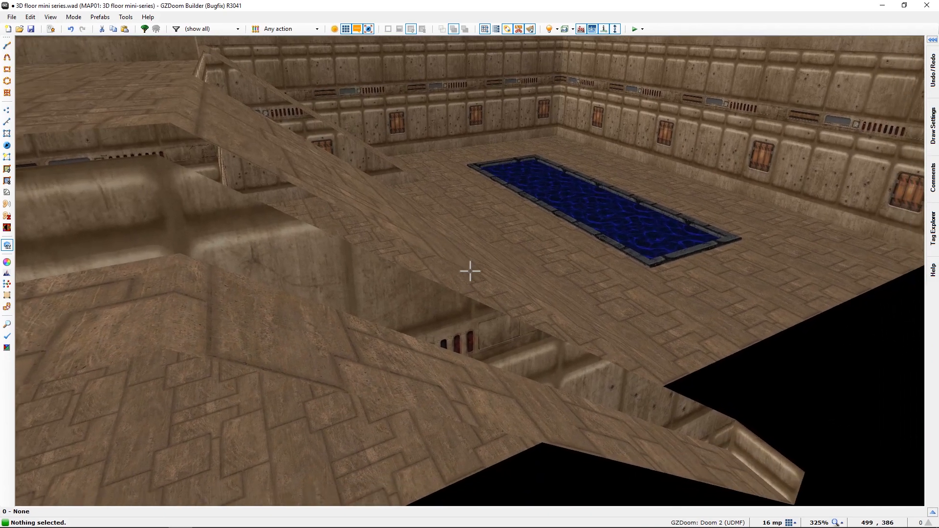
{"action": "key", "text": "s"}
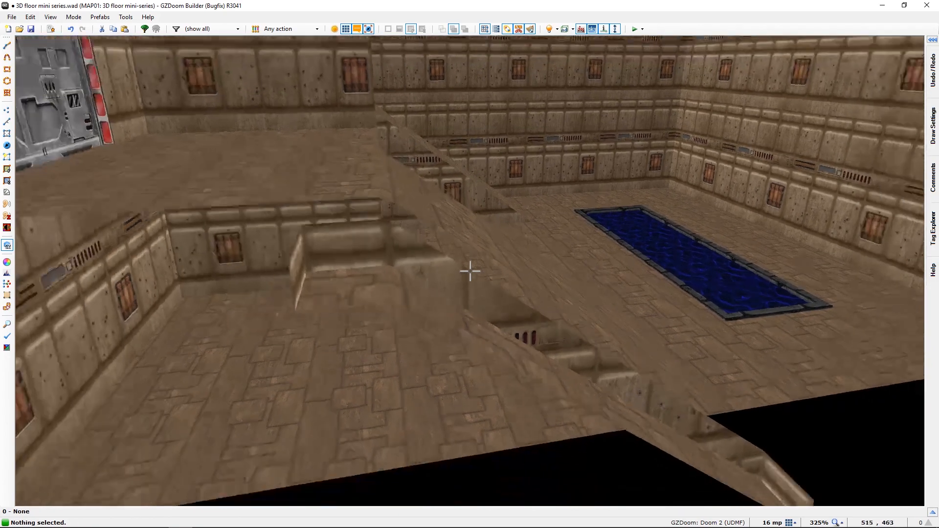
{"action": "key", "text": "d"}
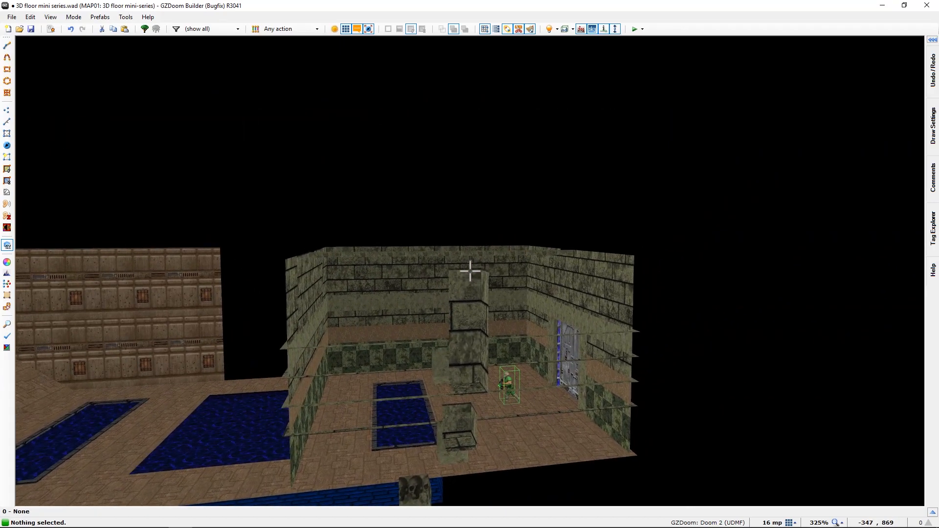
- Test the map in the game and swim through the underwater passage from the starting room to the room with the ramps
{"action": "key", "text": "q"}
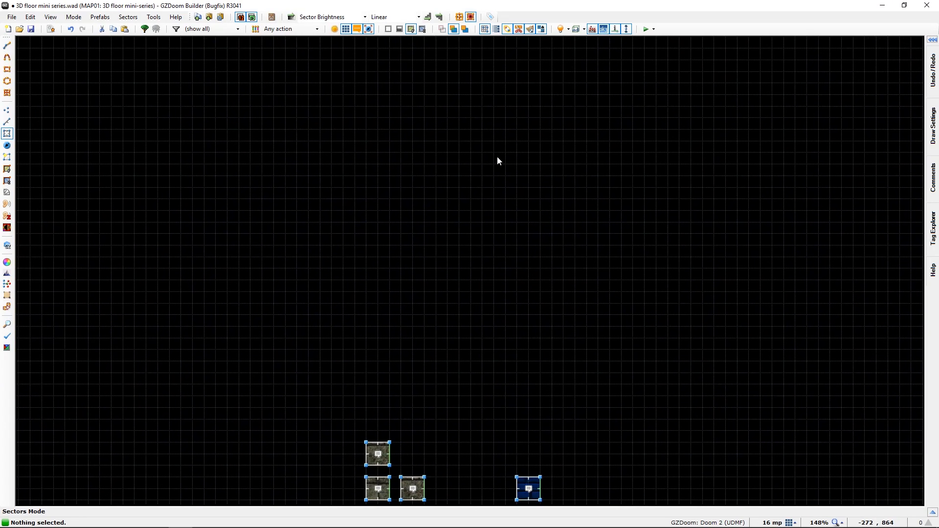
{"action": "key", "text": "Home"}
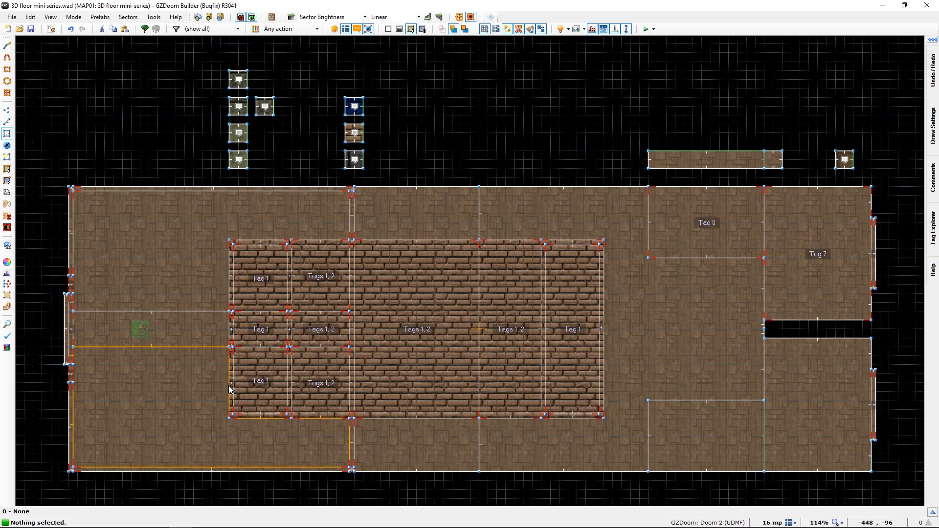
{"action": "key", "text": "F9"}
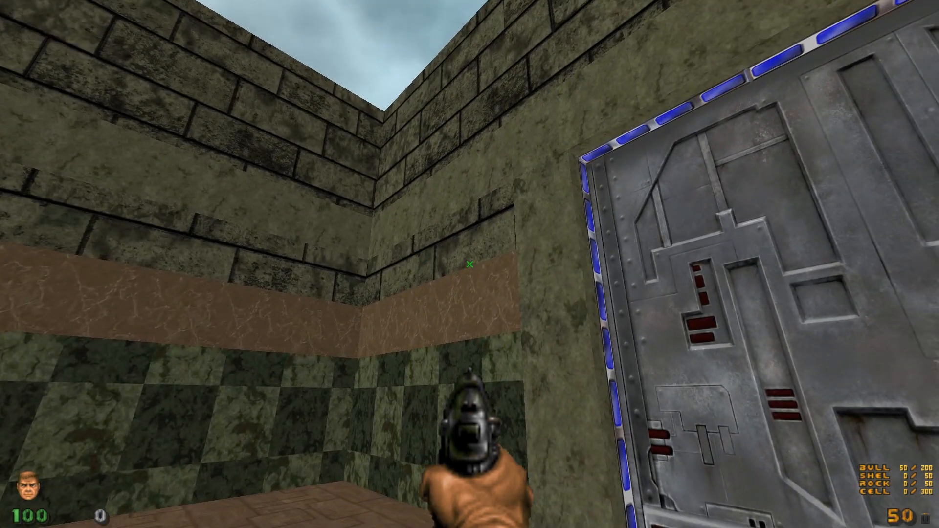
{"action": "key", "text": "s"}
{"action": "key", "text": "s"}
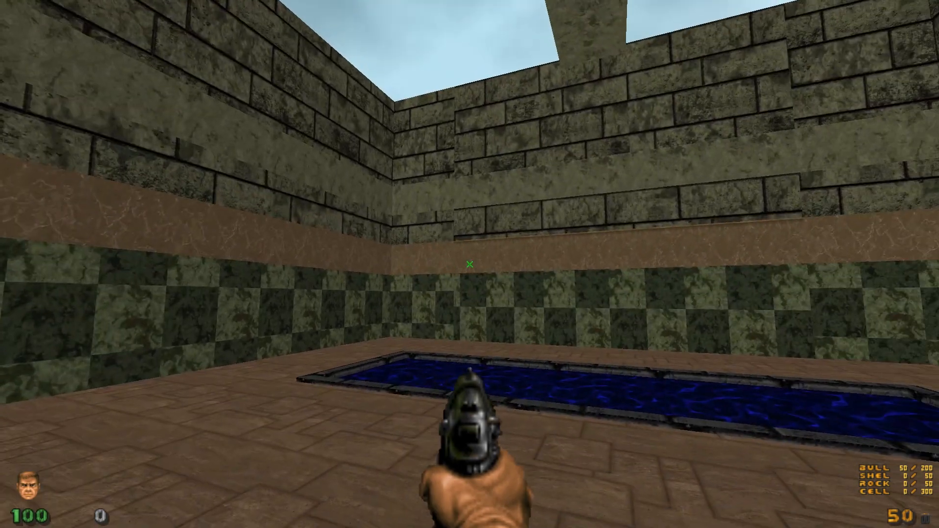
{"action": "key", "text": "a"}
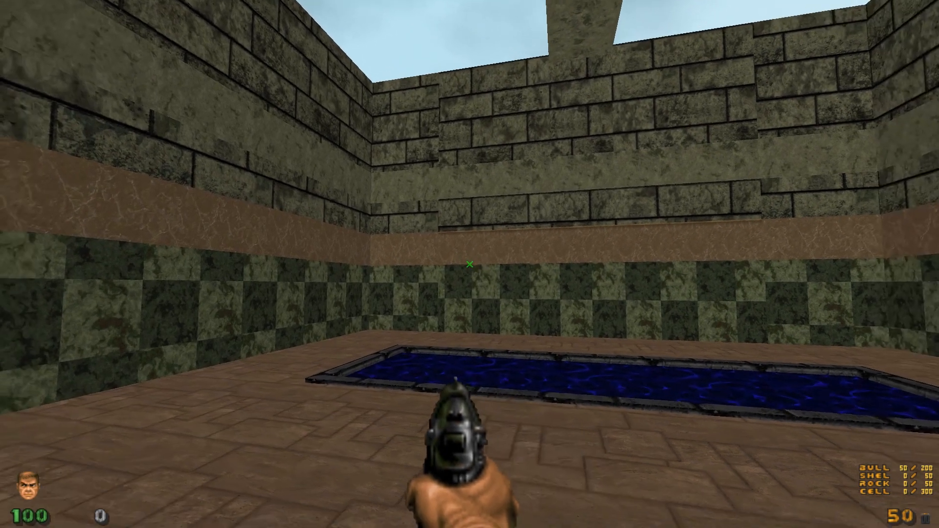
{"action": "key", "text": "w"}
{"action": "key", "text": "w"}
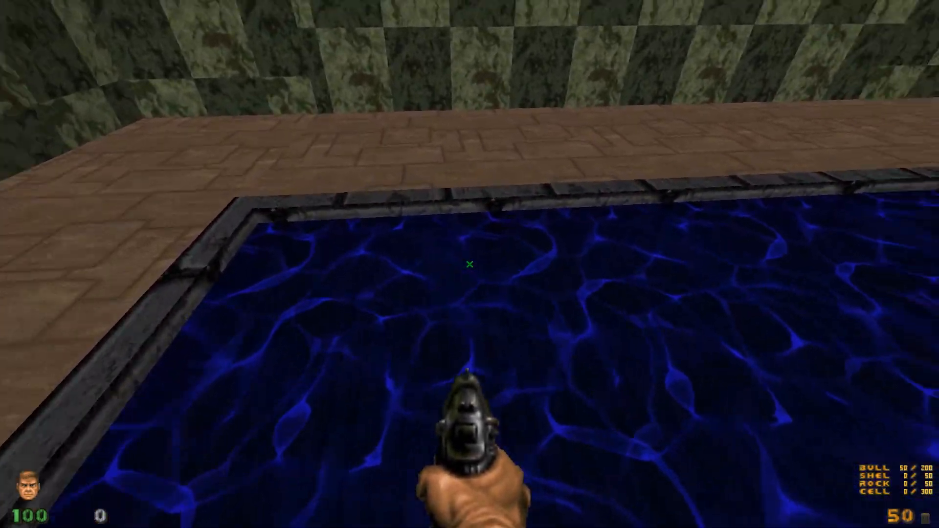
{"action": "key", "text": "s"}
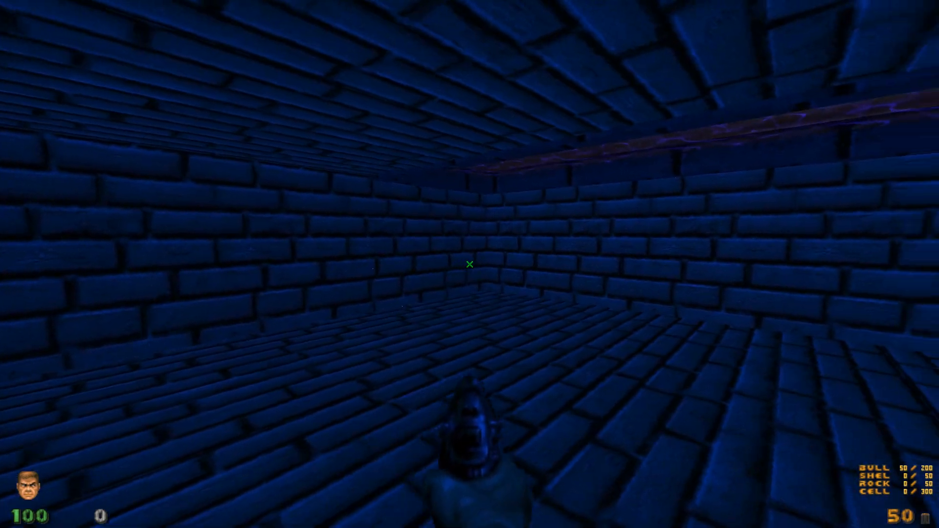
{"action": "key", "text": "w"}
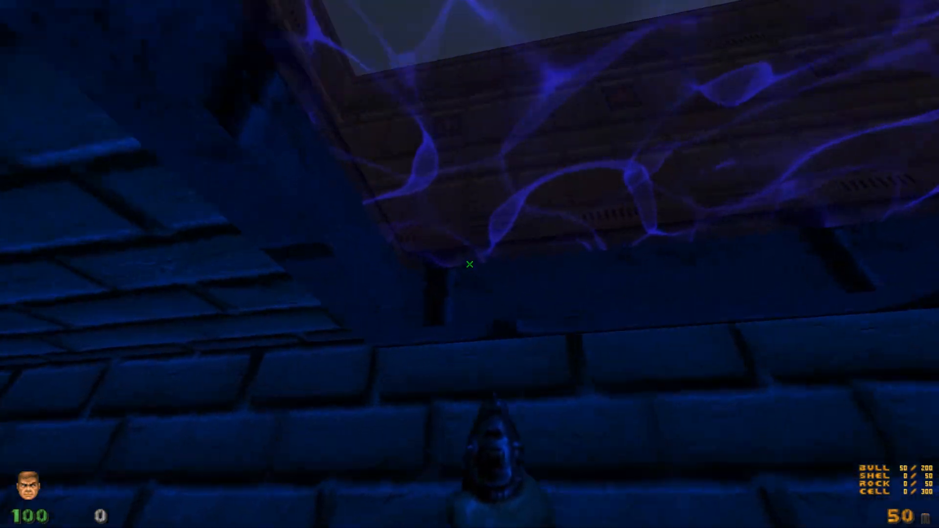
{"action": "key", "text": "w"}
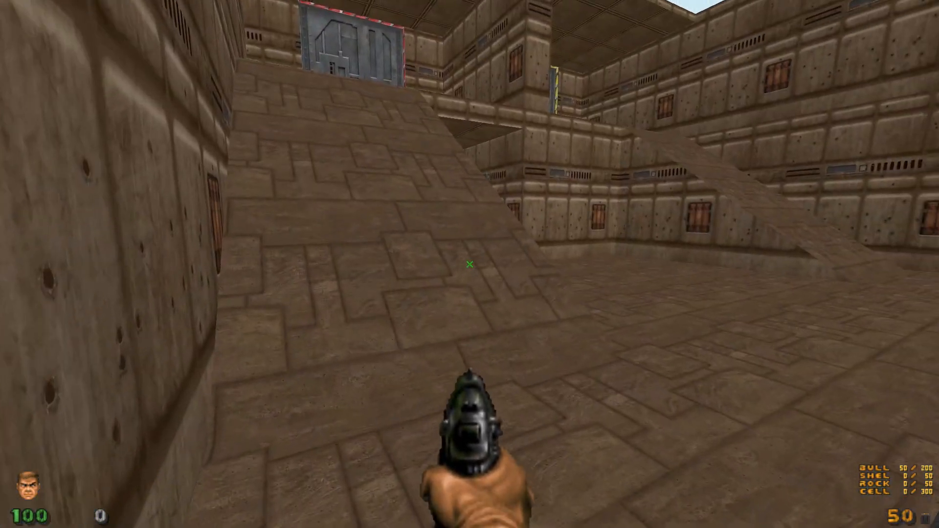
- Walk up the solid ramp opposite the 3D floor ramp to the upper floor and back down in the test game
{"action": "key", "text": "w"}
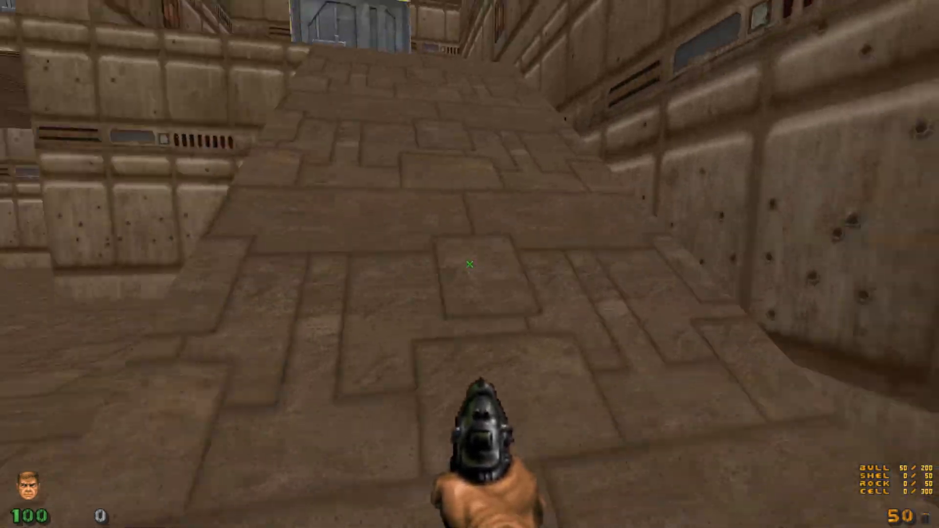
{"action": "key", "text": "w"}
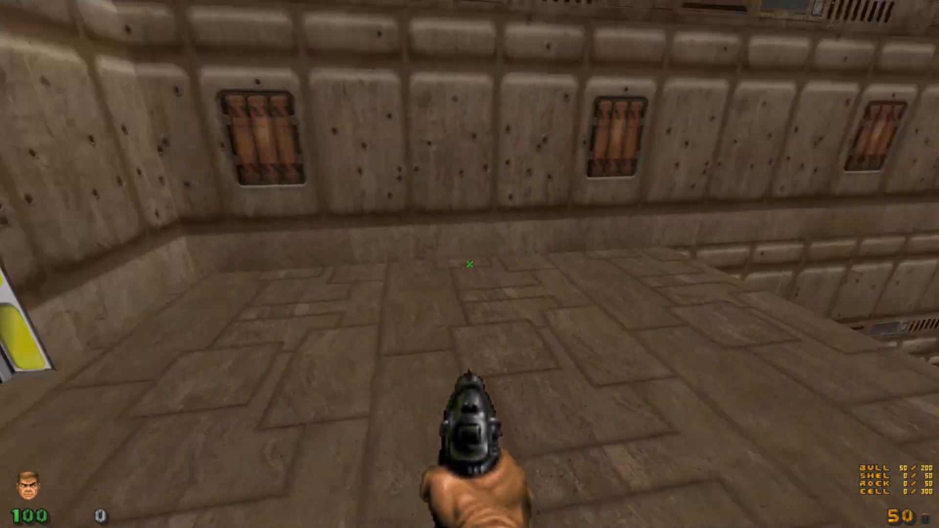
{"action": "key", "text": "w"}
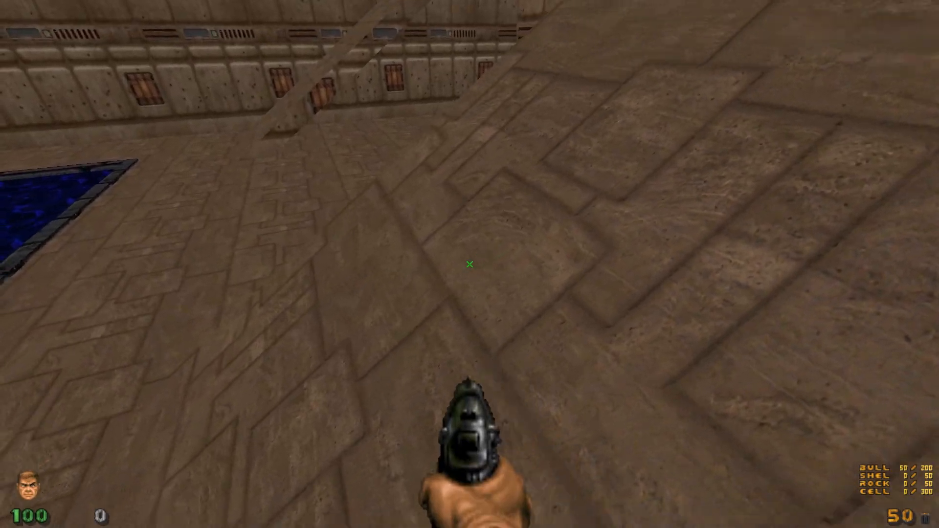
{"action": "key", "text": "w"}
{"action": "key", "text": "w"}
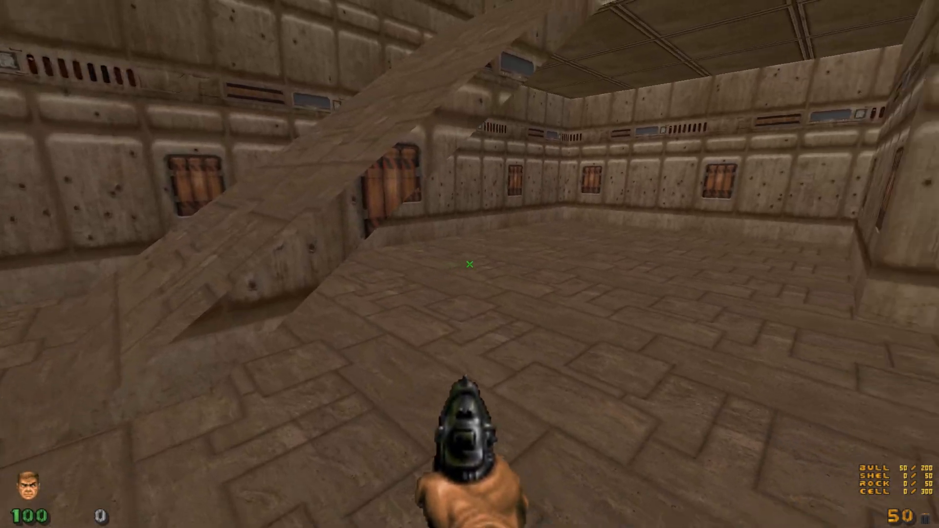
- Inspect the side, underside and front of the sloped 3D floor ramp by walking beneath and around it in the test game
{"action": "key", "text": "s"}
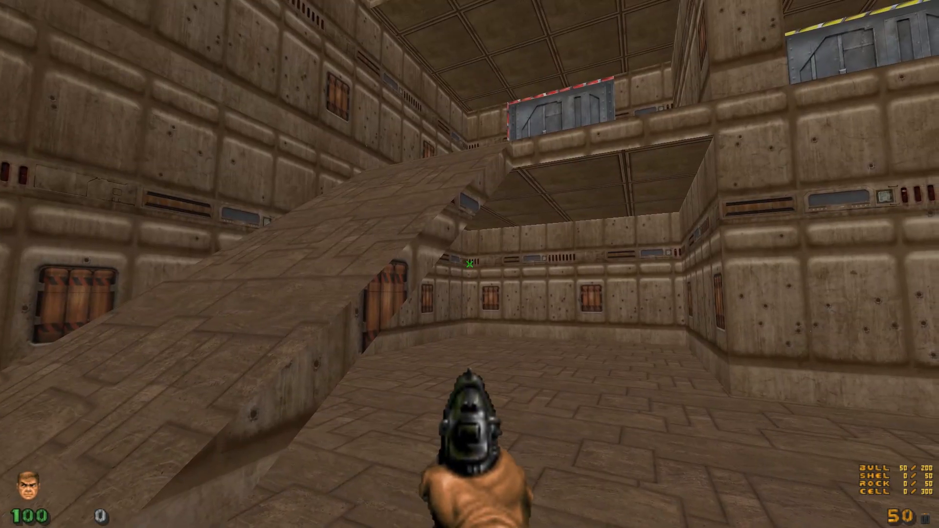
{"action": "key", "text": "w"}
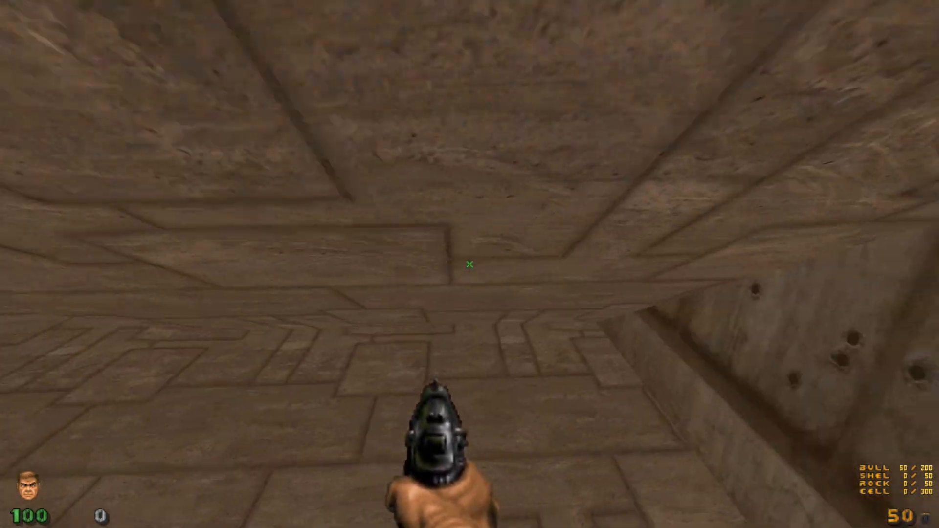
{"action": "key", "text": "w"}
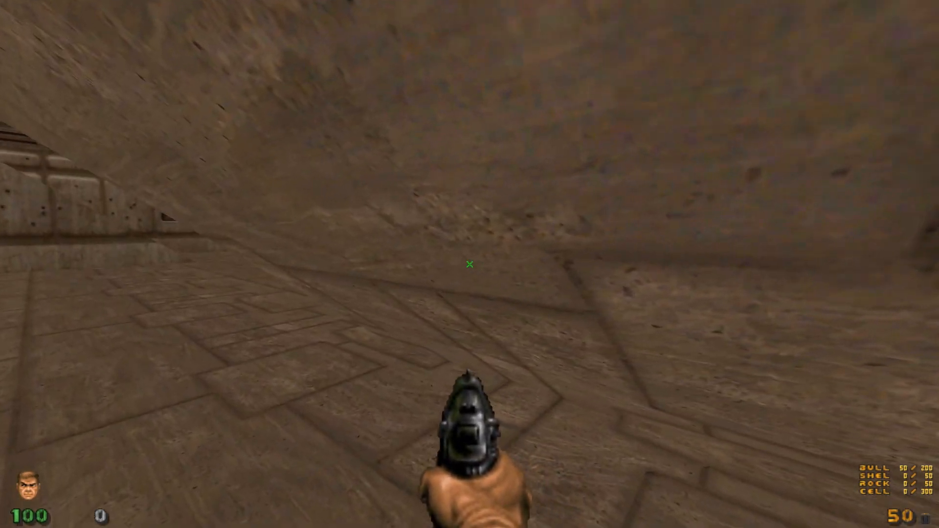
{"action": "key", "text": "w"}
{"action": "key", "text": "w"}
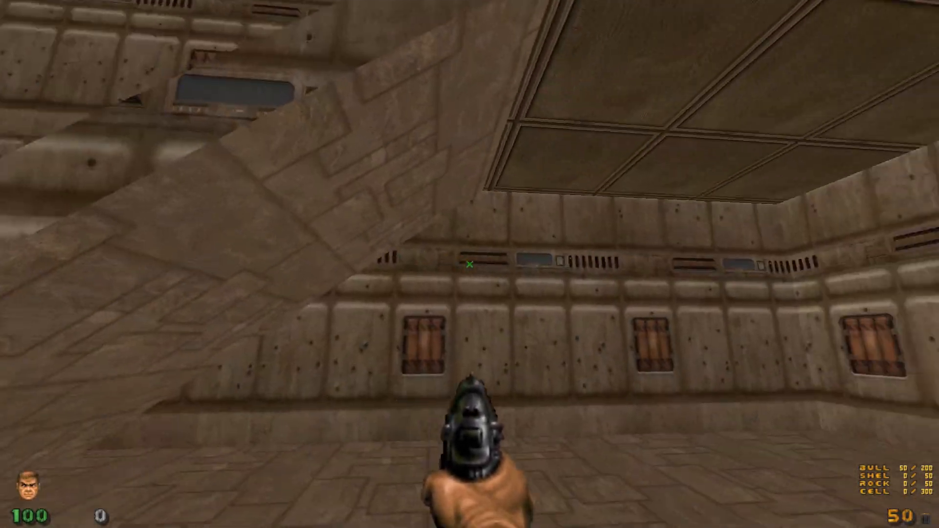
{"action": "key", "text": "s"}
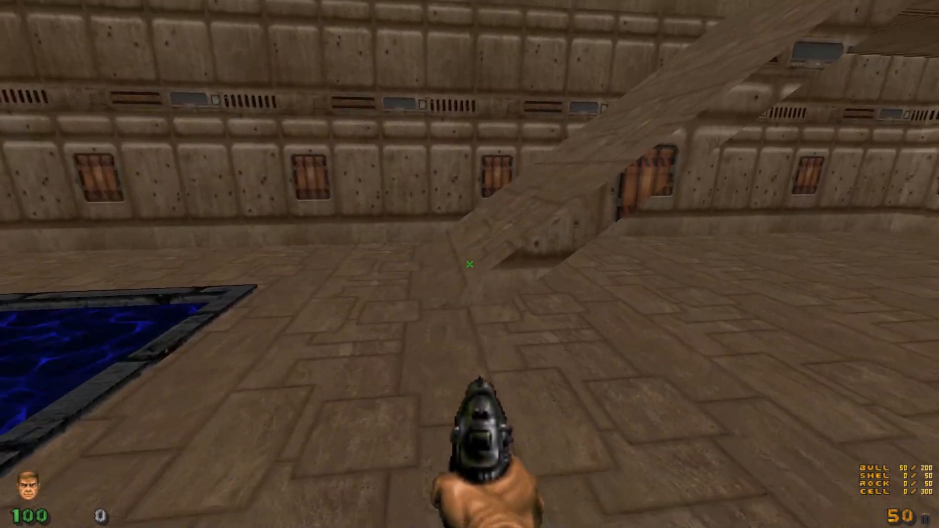
{"action": "key", "text": "w"}
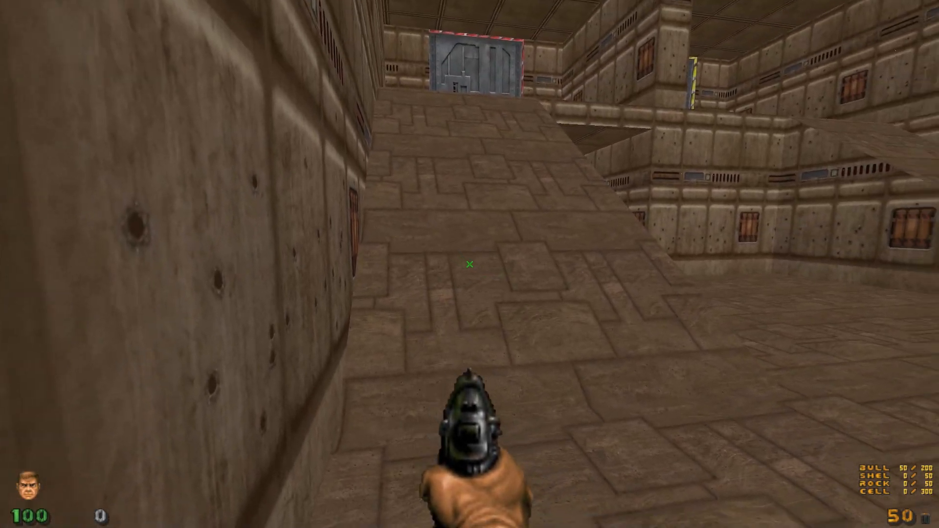
{"action": "key", "text": "d"}
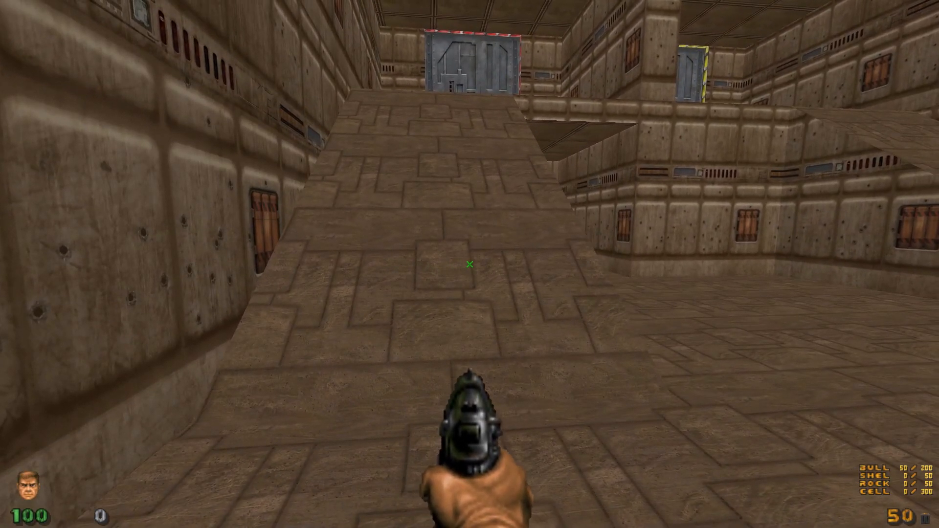
- Walk up the sloped 3D floor ramp to the red-framed door and back down to the room's floor in the test game
{"action": "key", "text": "s"}
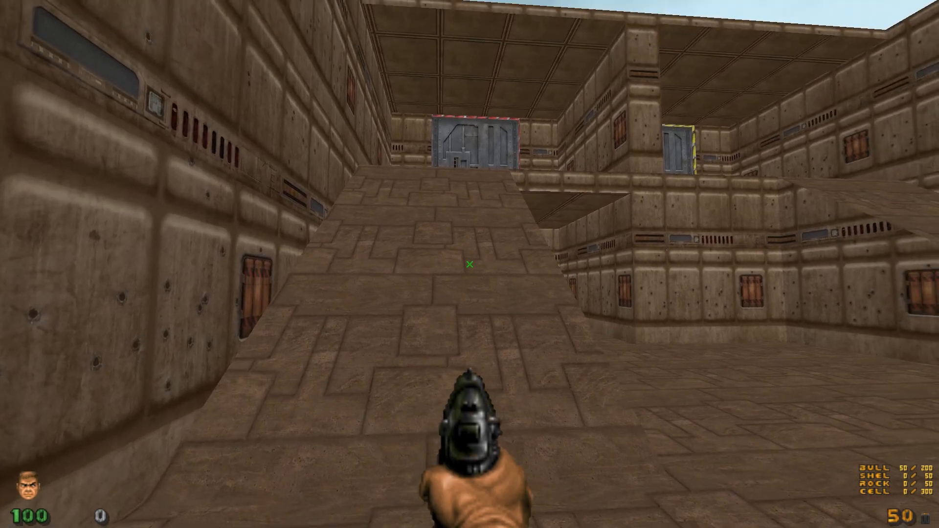
{"action": "key", "text": "w"}
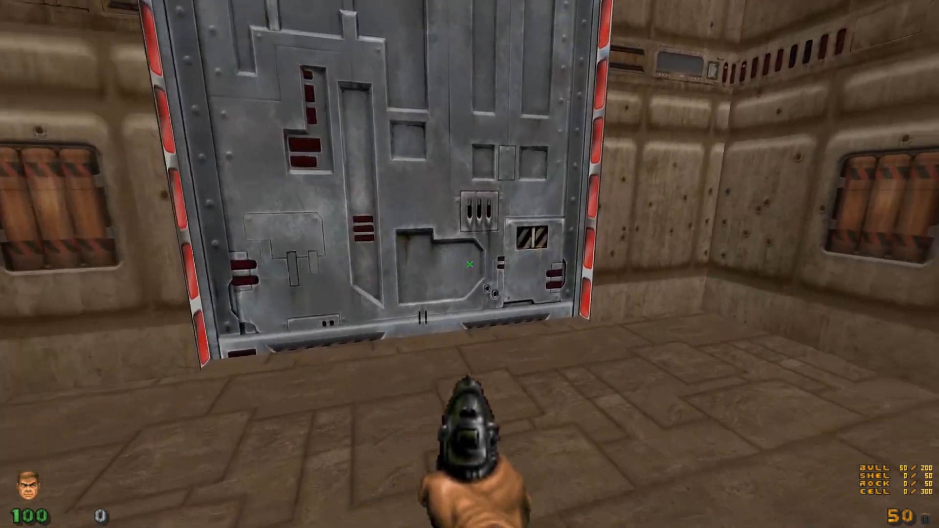
{"action": "key", "text": "w"}
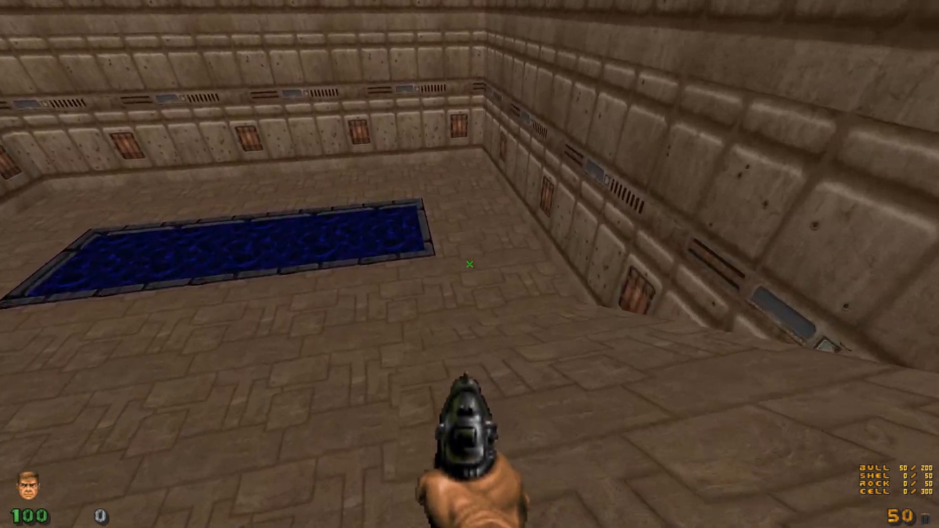
{"action": "key", "text": "w"}
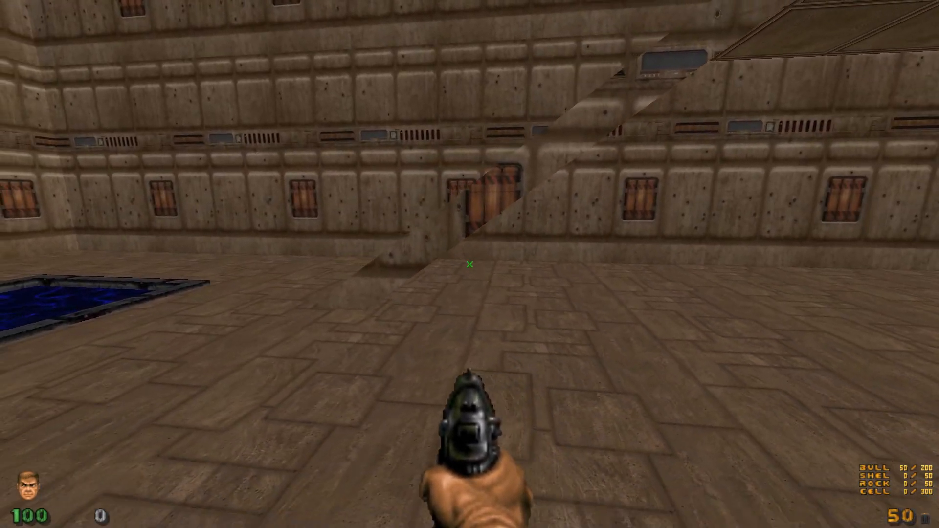
{"action": "key", "text": "w"}
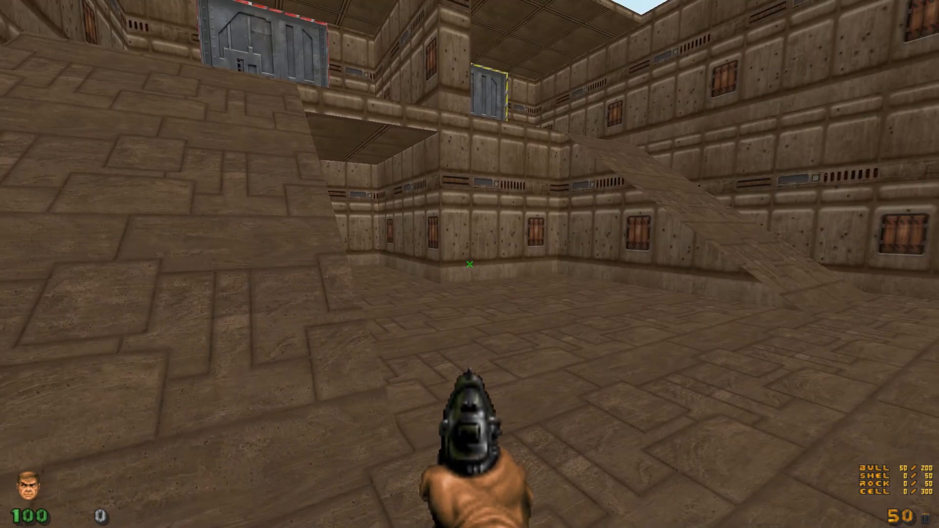
- Walk around the foot of the sloped 3D floor ramp and beneath the upper floor, inspecting its side and underside in the test game
{"action": "key", "text": "d"}
{"action": "key", "text": "a"}
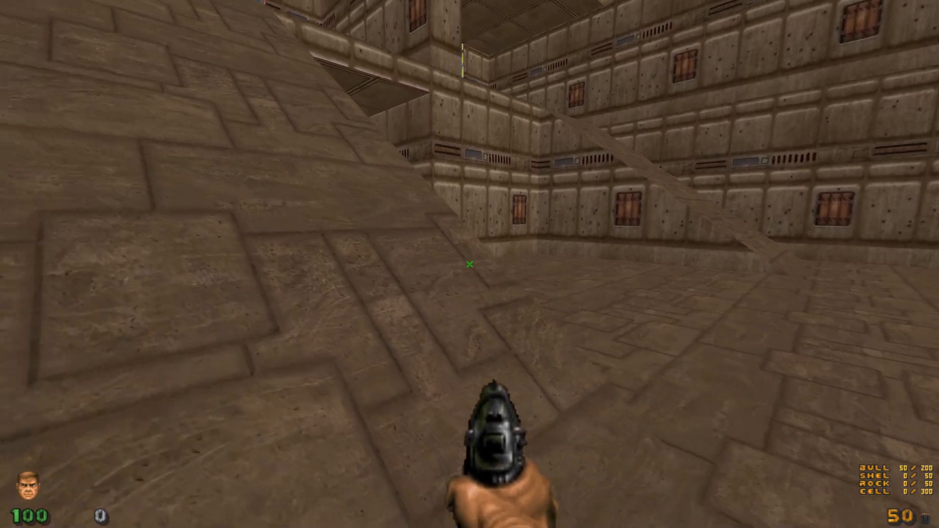
{"action": "key", "text": "w"}
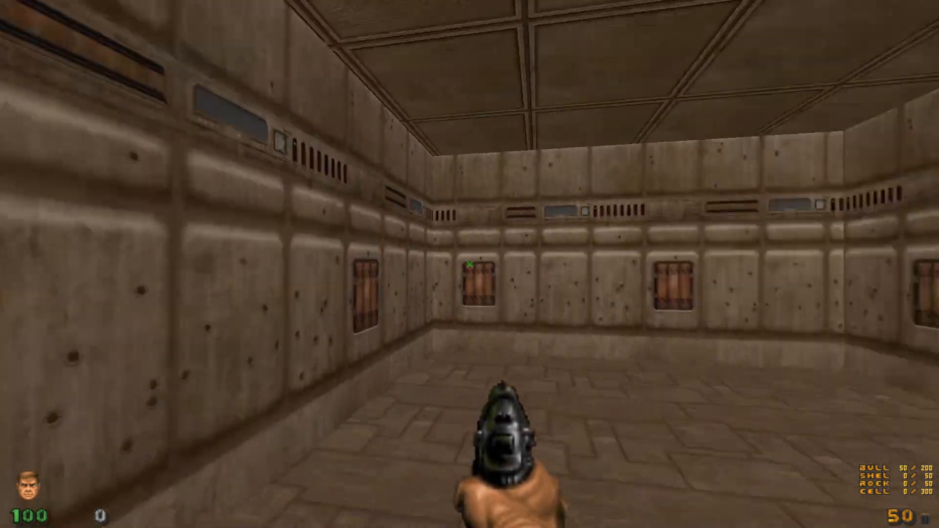
{"action": "key", "text": "w"}
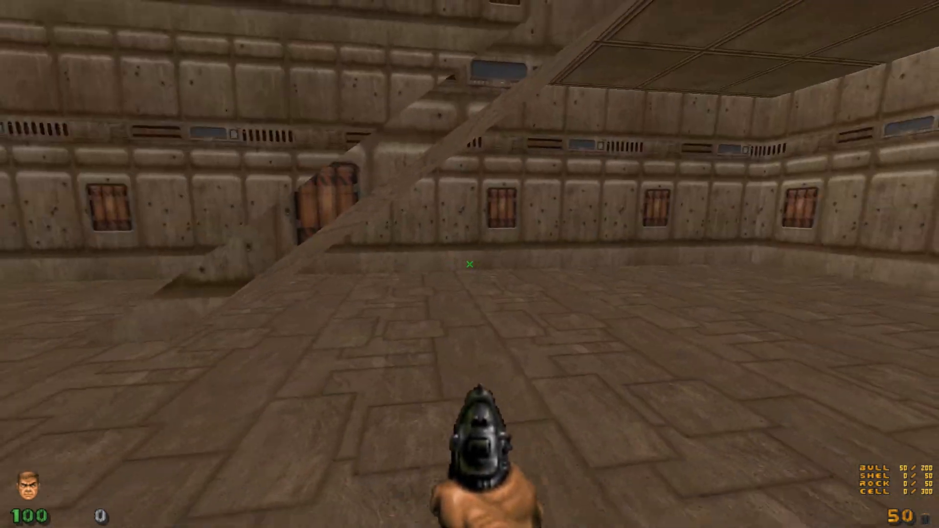
{"action": "key", "text": "a"}
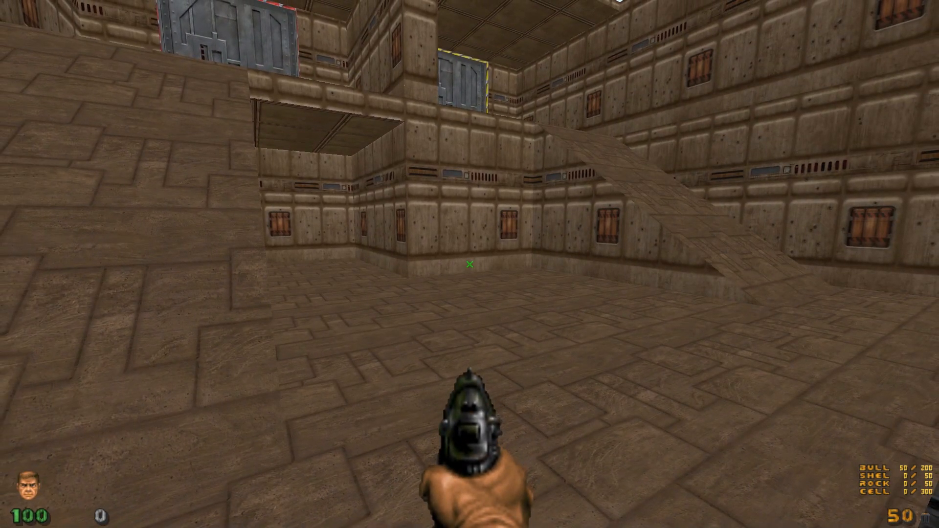
{"action": "key", "text": "w"}
{"action": "key", "text": "w"}
{"action": "key", "text": "a"}
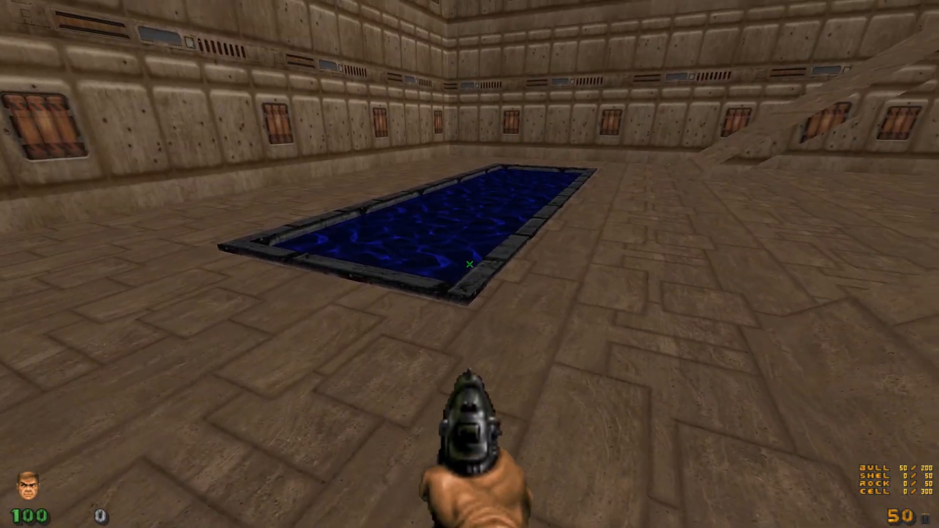
- Compare the solid ramp with the 3D floor ramp up close, and close the test game to return to the map editor
{"action": "key", "text": "s"}
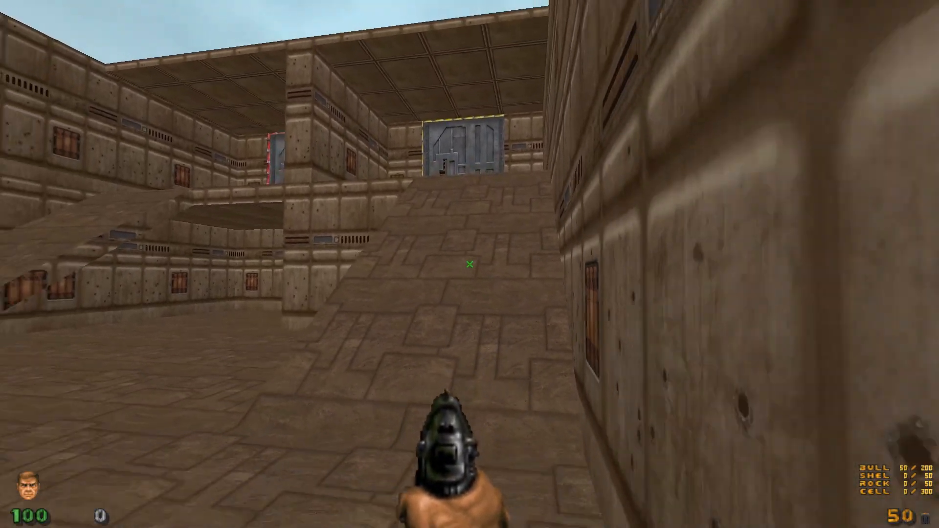
{"action": "key", "text": "w"}
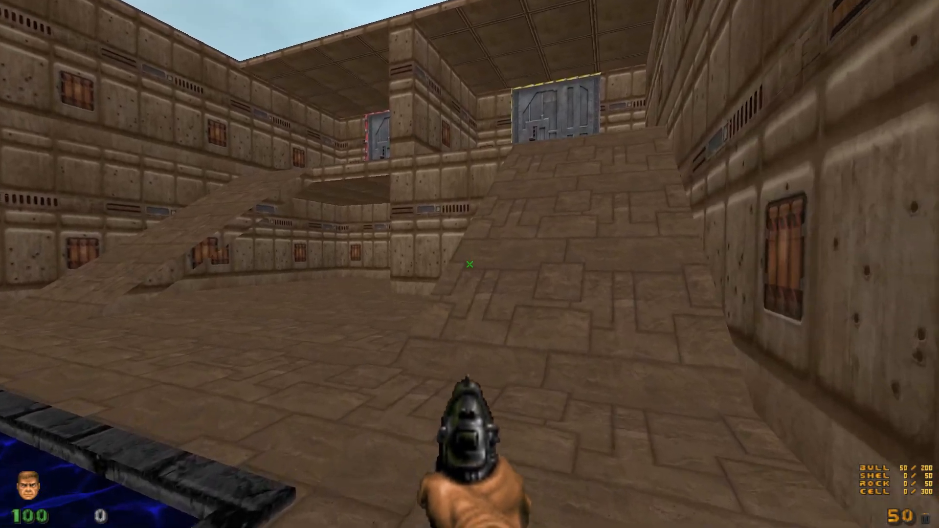
{"action": "key", "text": "w"}
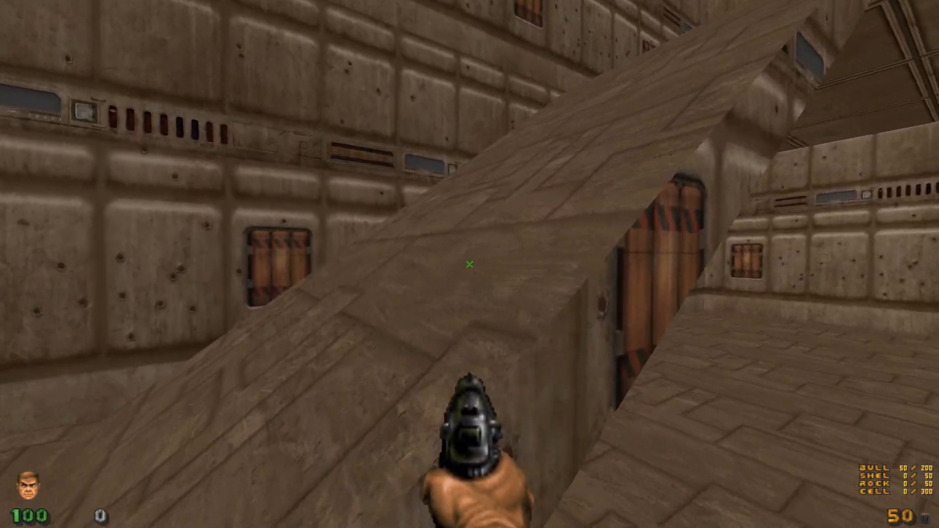
{"action": "key", "text": "w"}
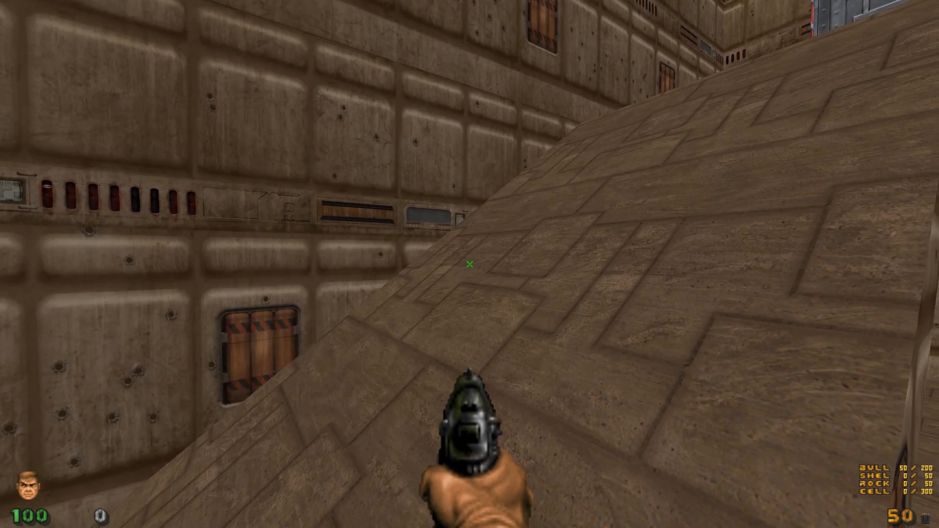
{"action": "key", "text": "alt+F4"}
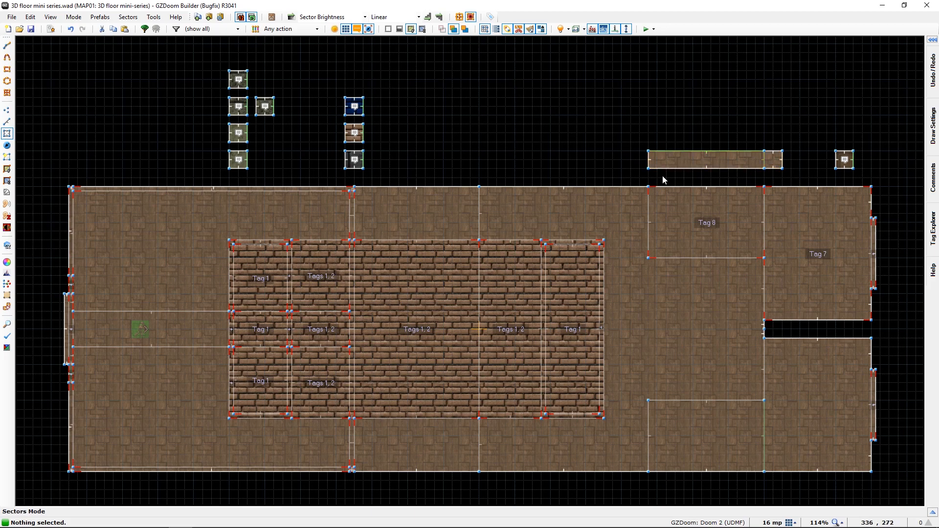
- Try moving the eight control sectors above the starting area far away from the map, and undo the move
{"action": "left_click_drag", "start_coordinate": [174, 47], "coordinate": [389, 184]}
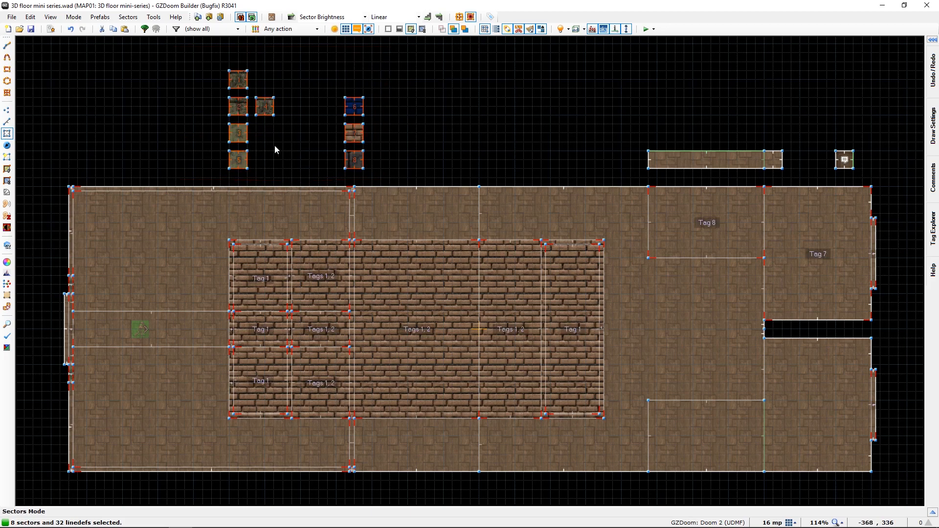
{"action": "scroll", "coordinate": [303, 153], "scroll_direction": "down", "scroll_amount": 5}
{"action": "left_click_drag", "start_coordinate": [281, 131], "coordinate": [44, 80]}
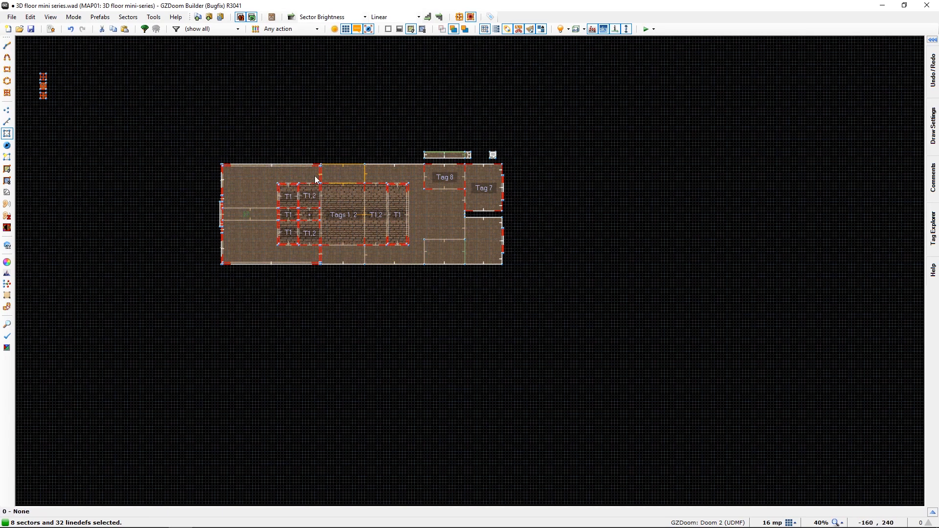
{"action": "key", "text": "ctrl+z"}
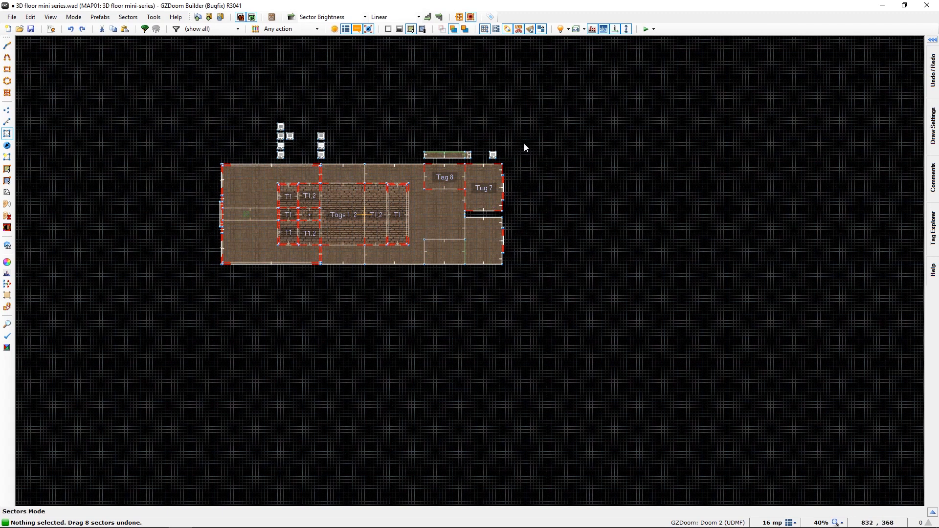
- Try moving the upper linedef of the tag 8 ramp's control sector 16 map units down, and undo the move
{"action": "scroll", "coordinate": [424, 155], "scroll_direction": "up", "scroll_amount": 6}
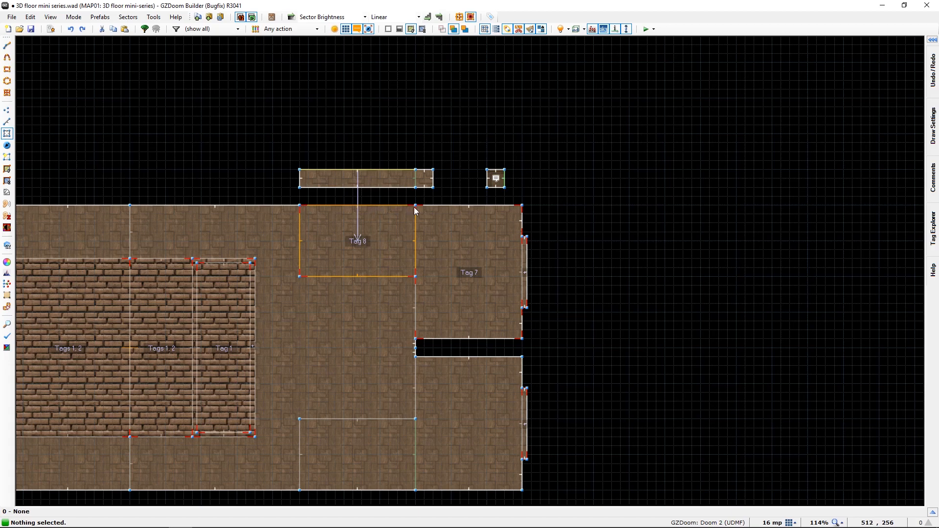
{"action": "middle_click_drag", "start_coordinate": [329, 218], "coordinate": [328, 103]}
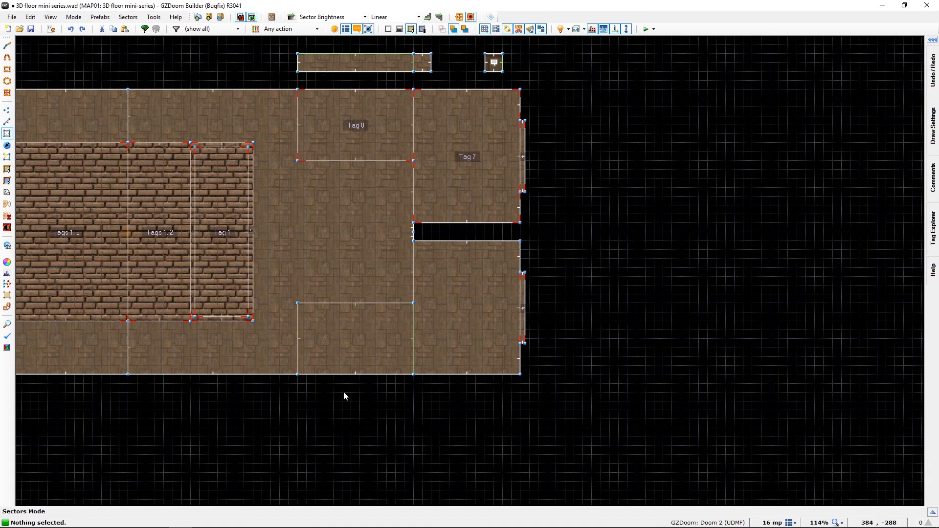
{"action": "middle_click_drag", "start_coordinate": [298, 387], "coordinate": [275, 486]}
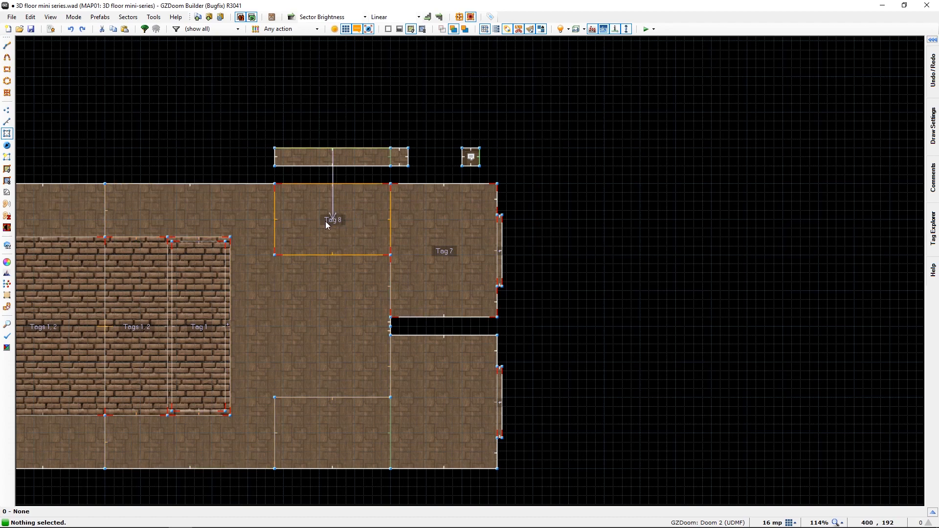
{"action": "scroll", "coordinate": [302, 165], "scroll_direction": "up", "scroll_amount": 2}
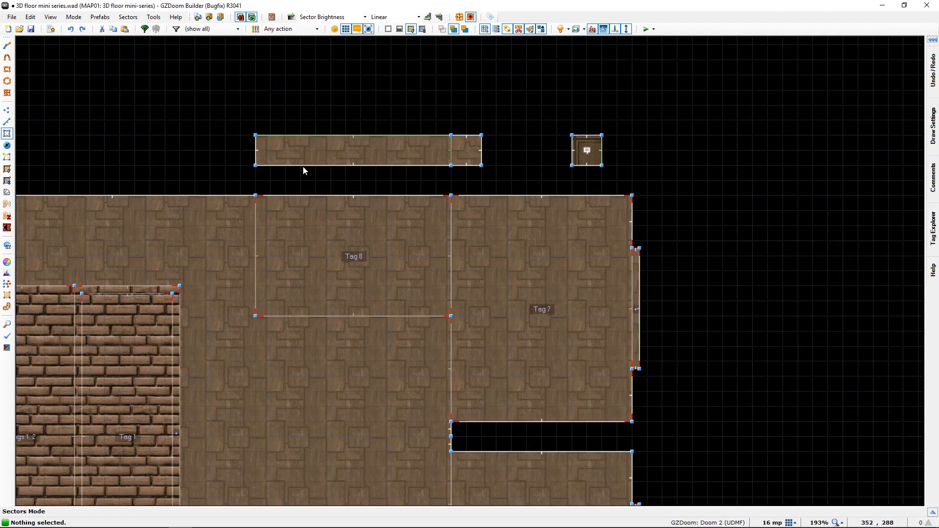
{"action": "key", "text": "l"}
{"action": "left_click", "coordinate": [336, 139]}
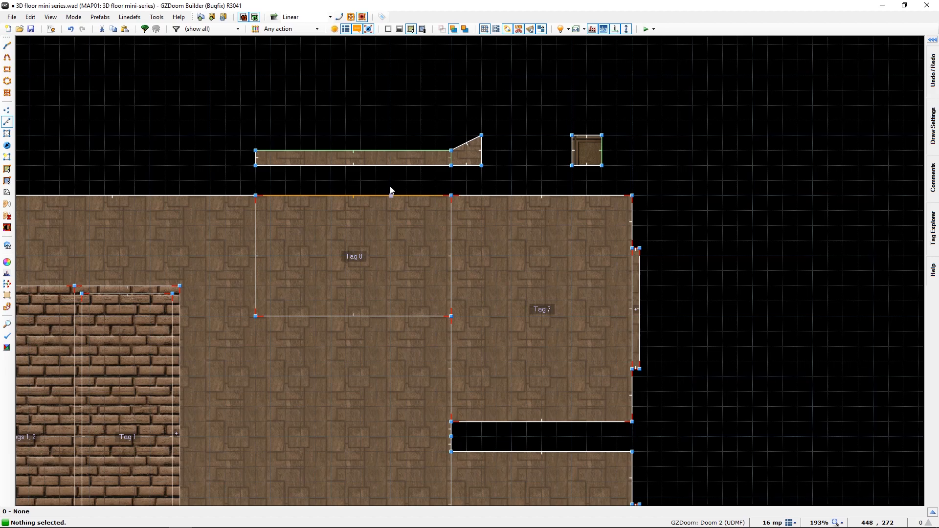
{"action": "key", "text": "ctrl+z"}
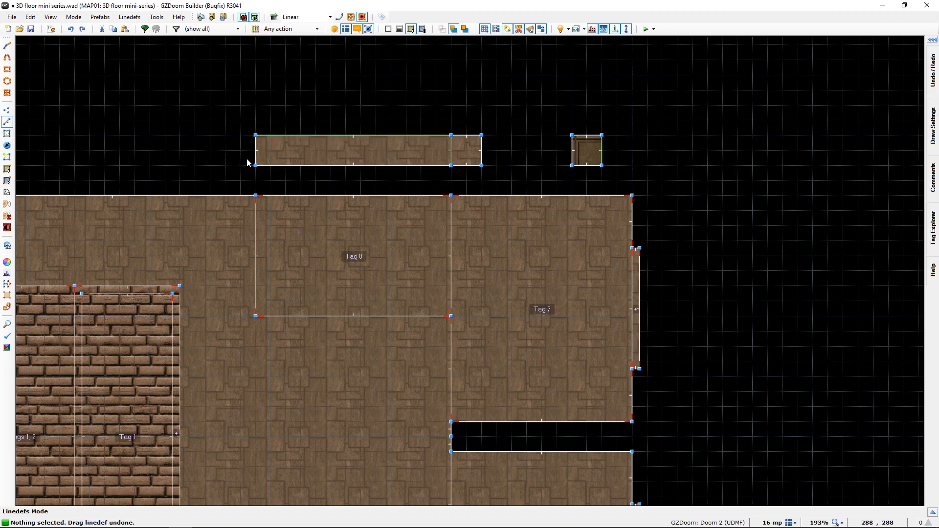
- Shorten the tag 8 ramp's control sector by moving its west linedef about 80 map units inward, and examine the ramp in 3D
{"action": "left_click_drag", "start_coordinate": [258, 157], "coordinate": [331, 149]}
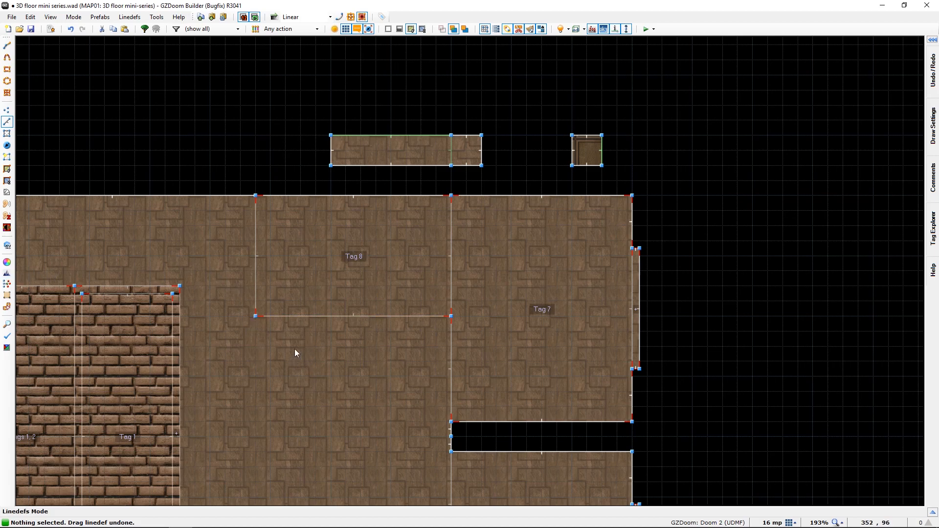
{"action": "key", "text": "w"}
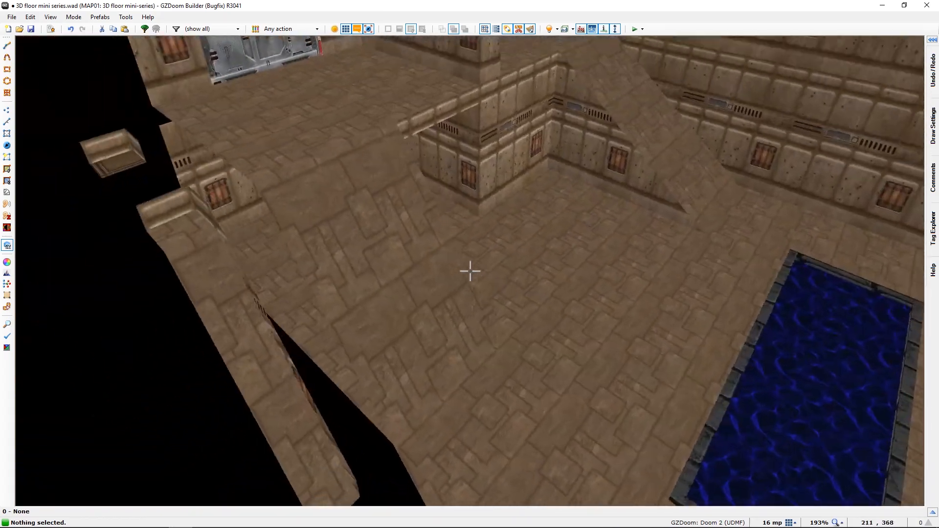
{"action": "key", "text": "e"}
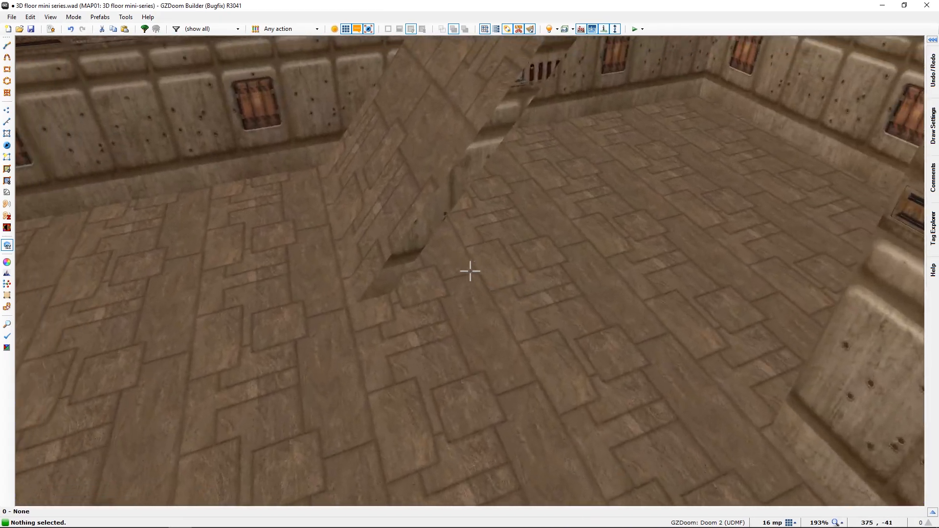
{"action": "key", "text": "e"}
{"action": "key", "text": "f"}
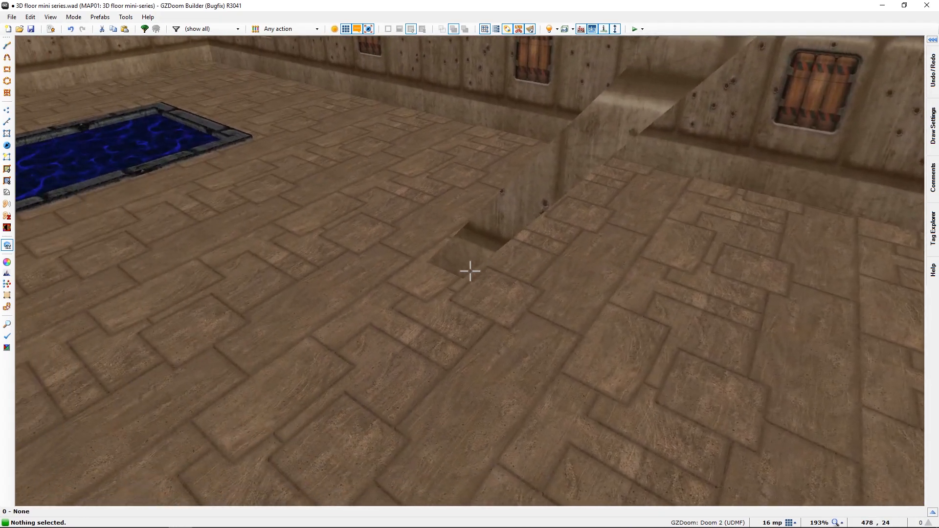
{"action": "key", "text": "s"}
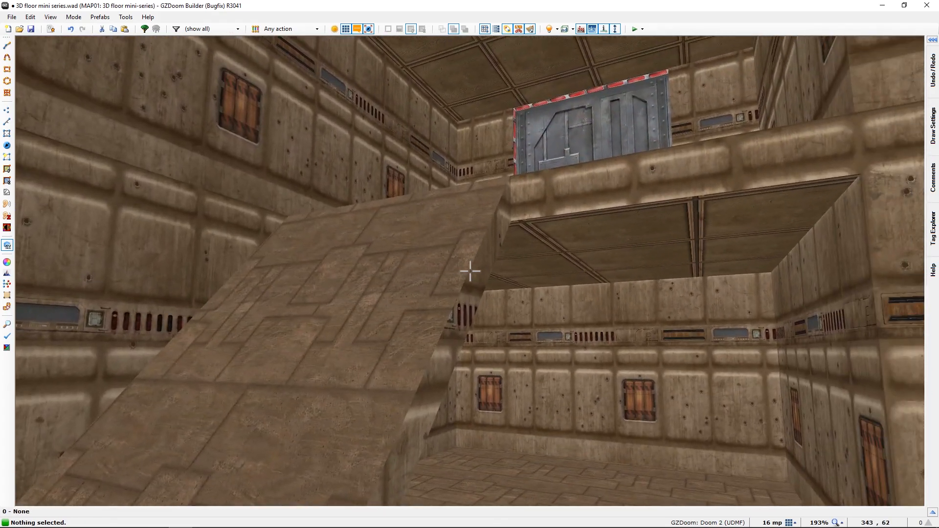
{"action": "key", "text": "f"}
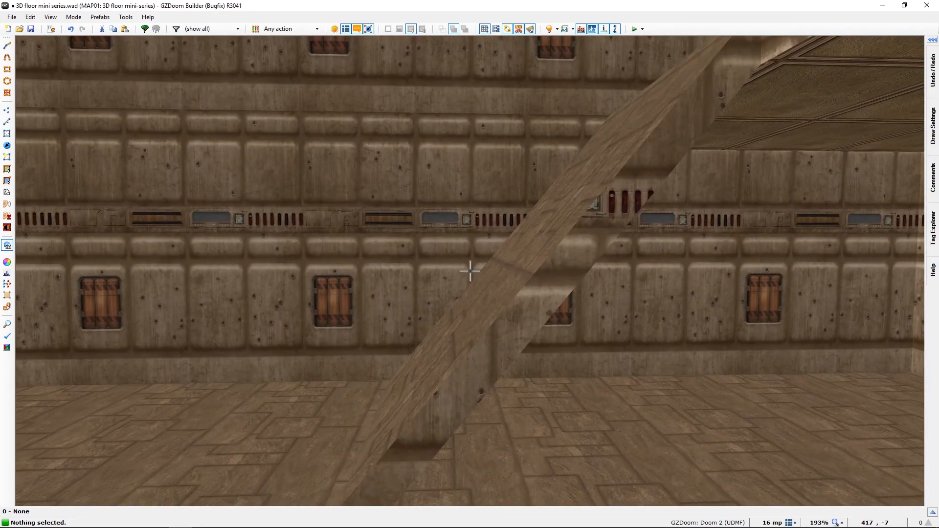
{"action": "key", "text": "s"}
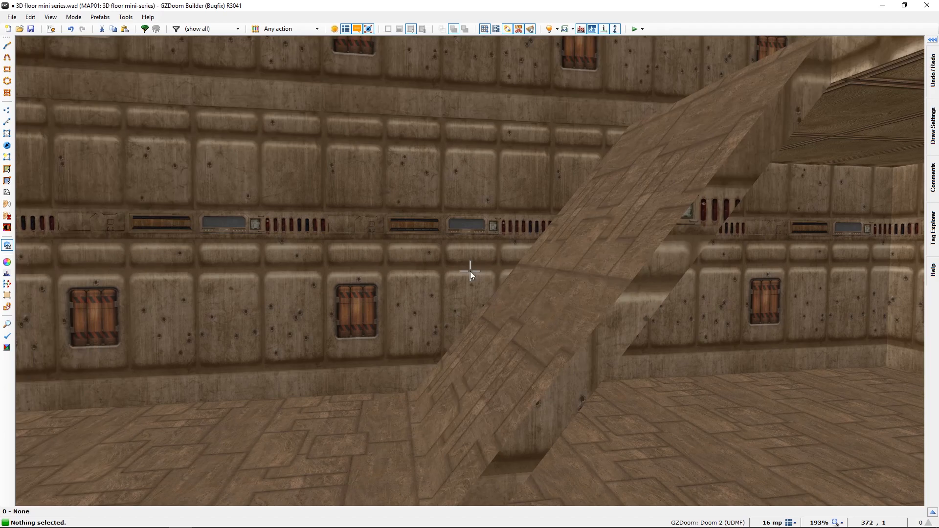
- Move the control sector's west linedef back in line with the tag 8 sector's west edge and view the whole map
{"action": "key", "text": "q"}
{"action": "key", "text": "space"}
{"action": "left_click_drag", "start_coordinate": [453, 274], "coordinate": [378, 269]}
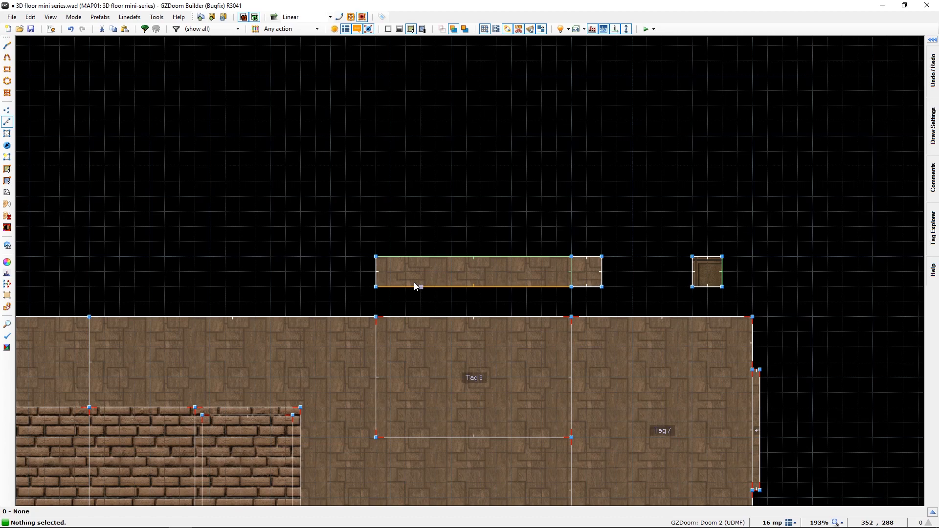
{"action": "key", "text": "Home"}
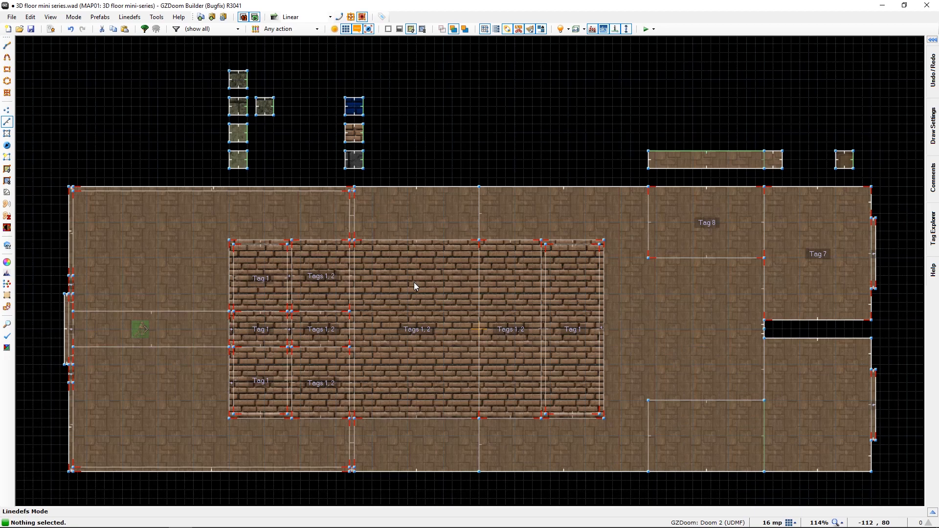